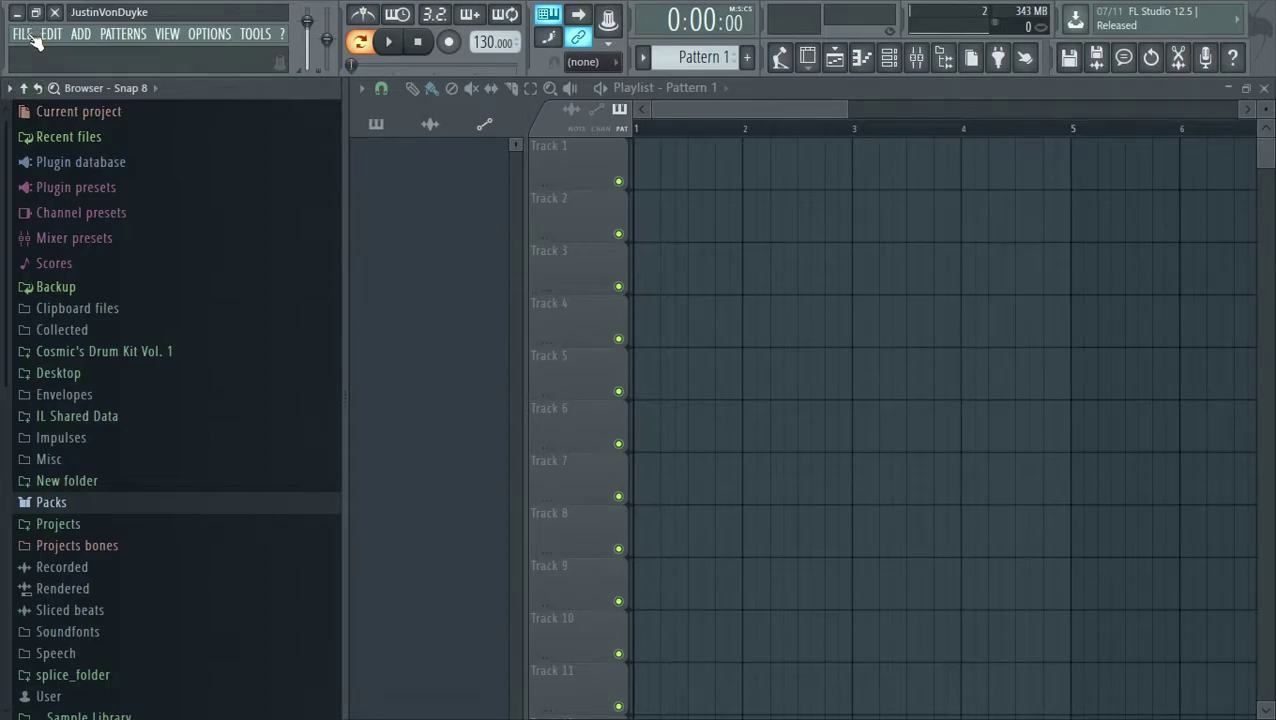
Step: Open the recent project Song 1.flp, select the Drum Beat pattern and show the picker's audio clips
left_click(24, 36)
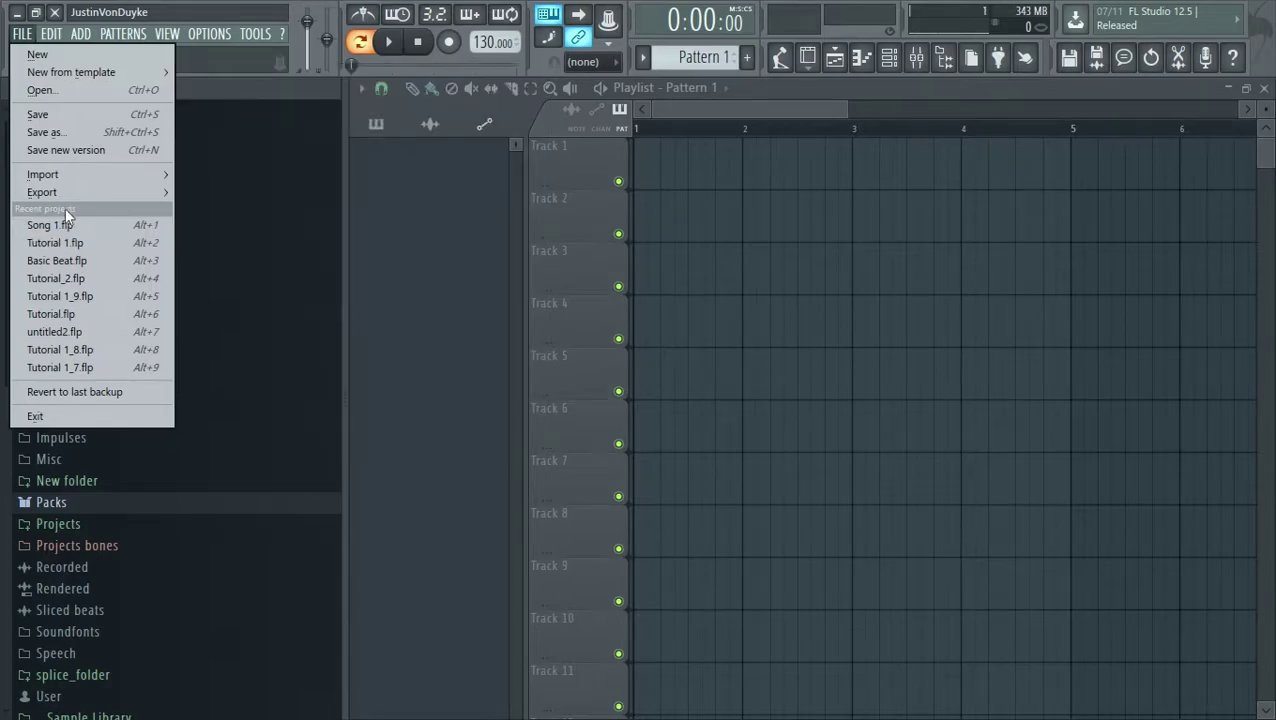
left_click(137, 230)
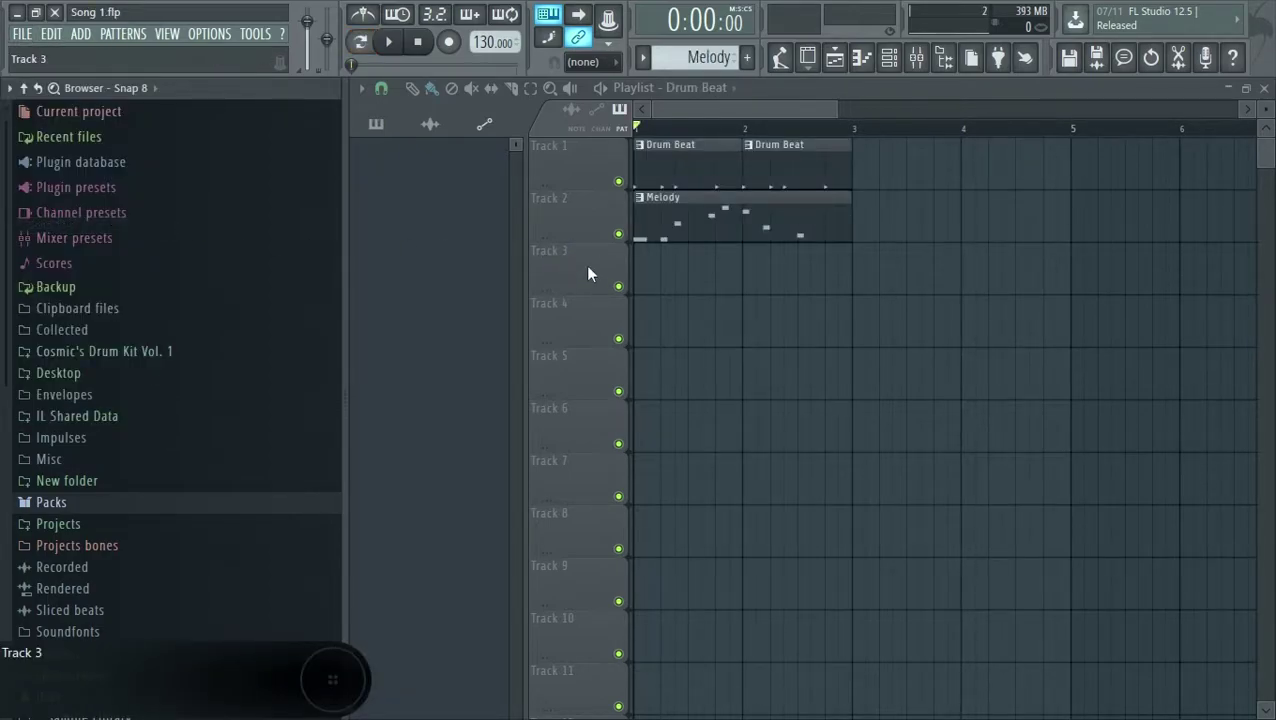
left_click(382, 126)
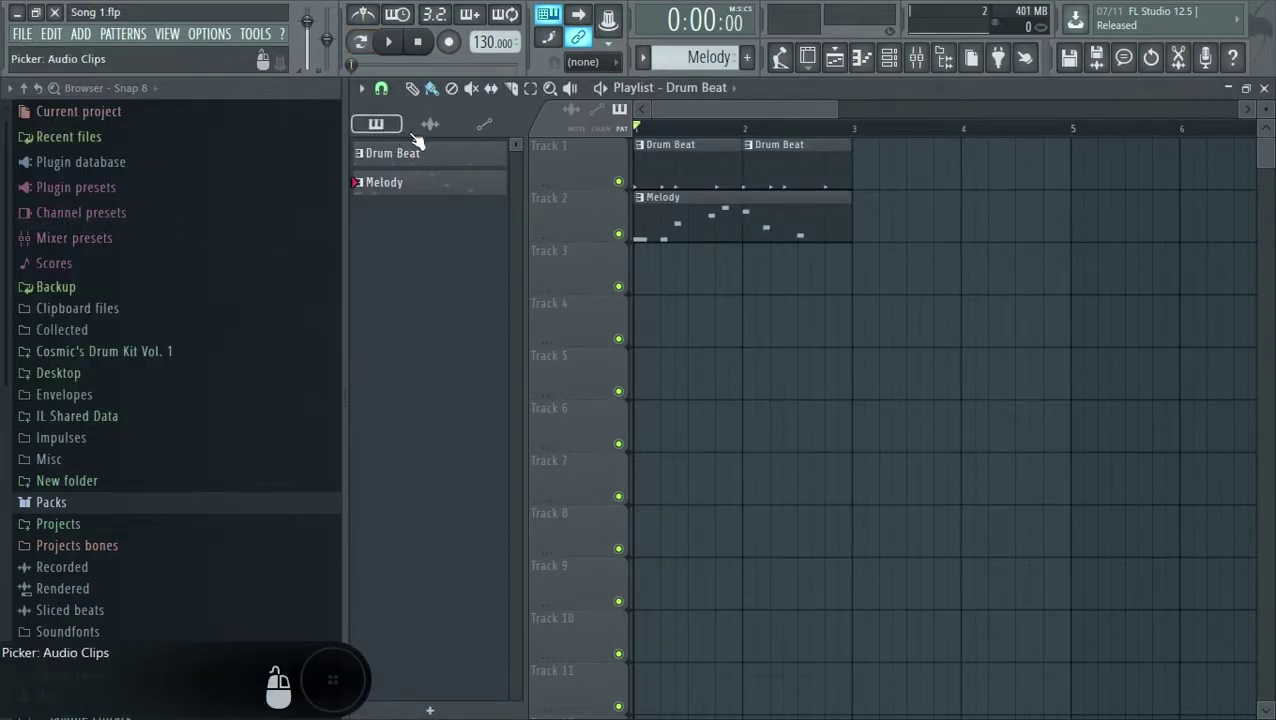
left_click(388, 158)
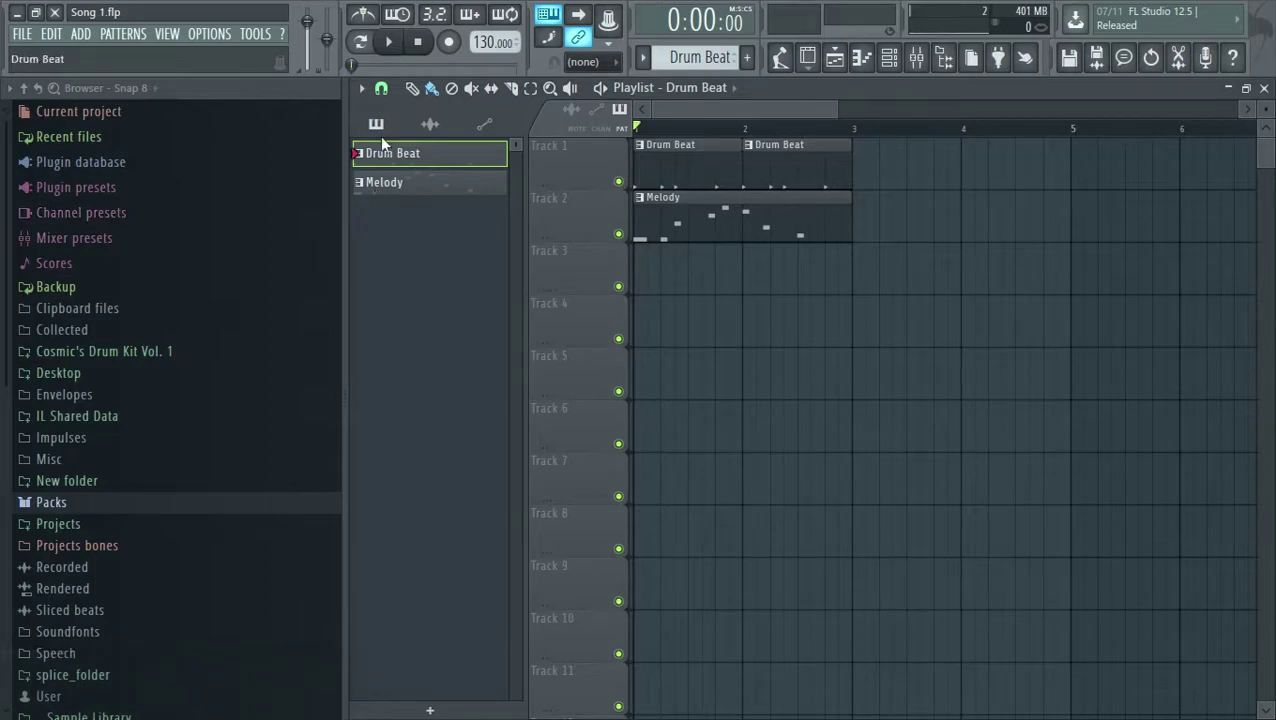
left_click(429, 126)
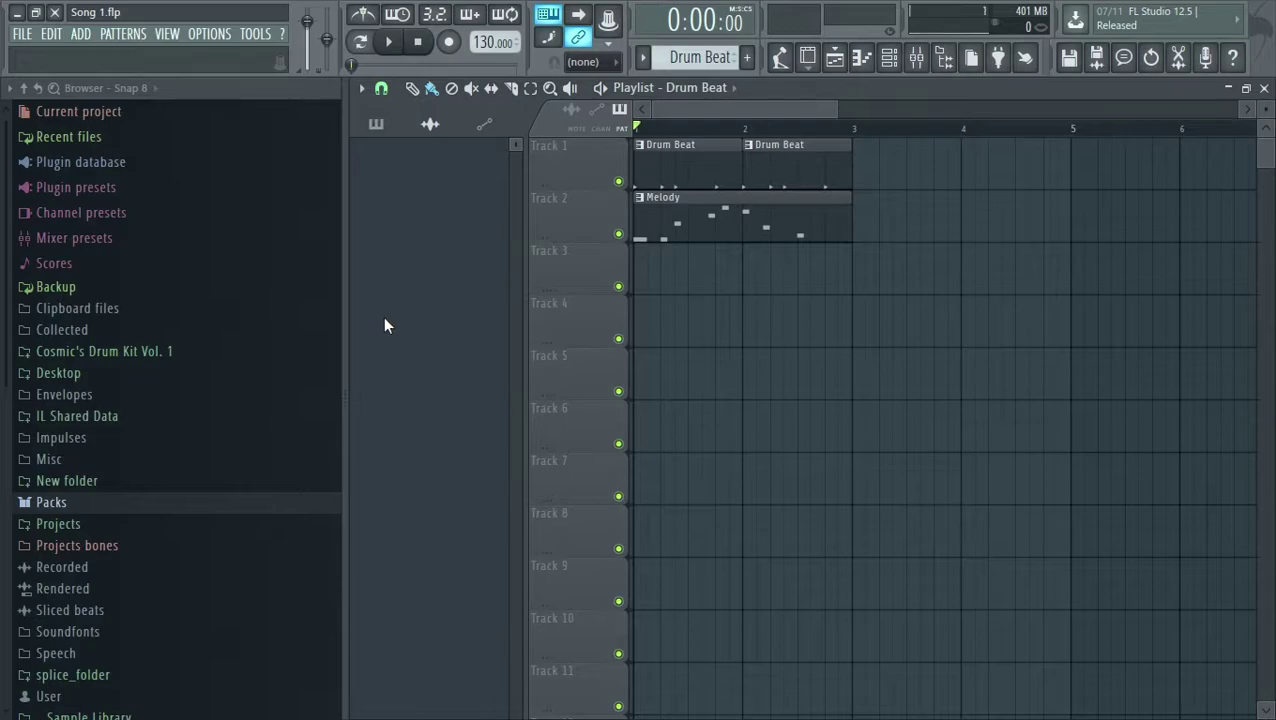
Step: Preview samples in the Vocals pack and place Laurie Webb OK on Track 4 at the start of the playlist
left_click(152, 508)
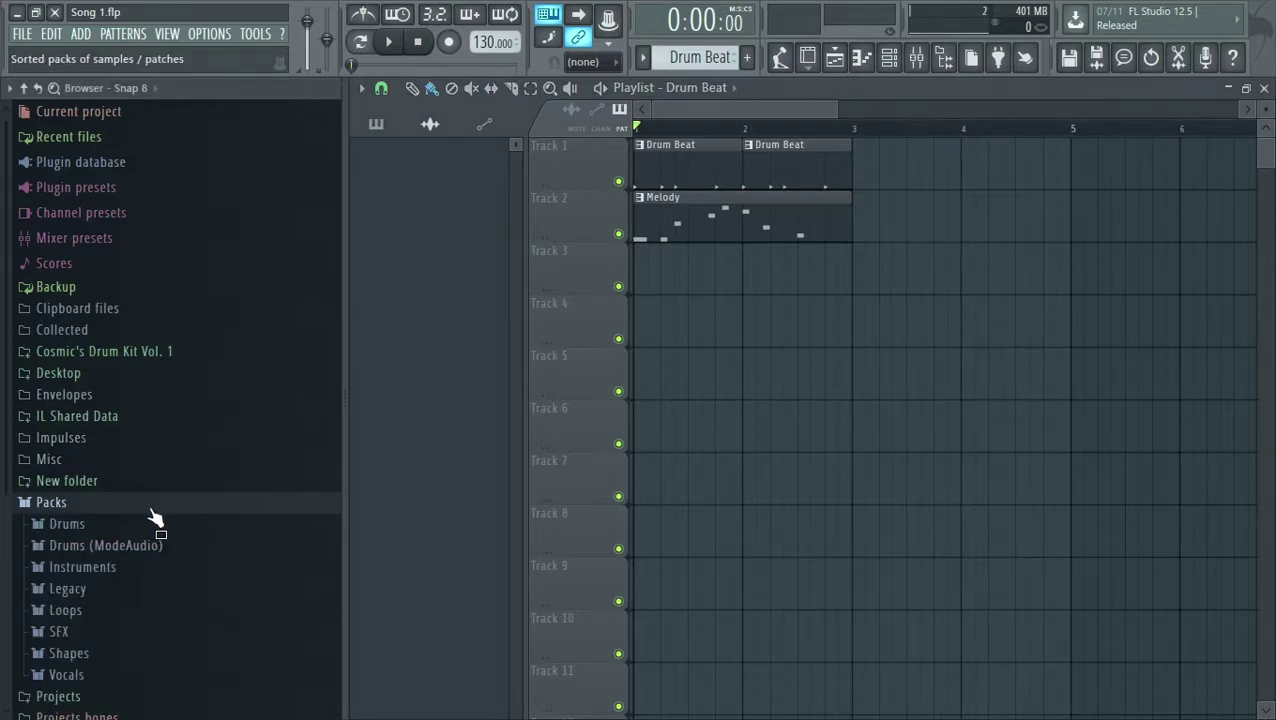
scroll(111, 528, "down", 3)
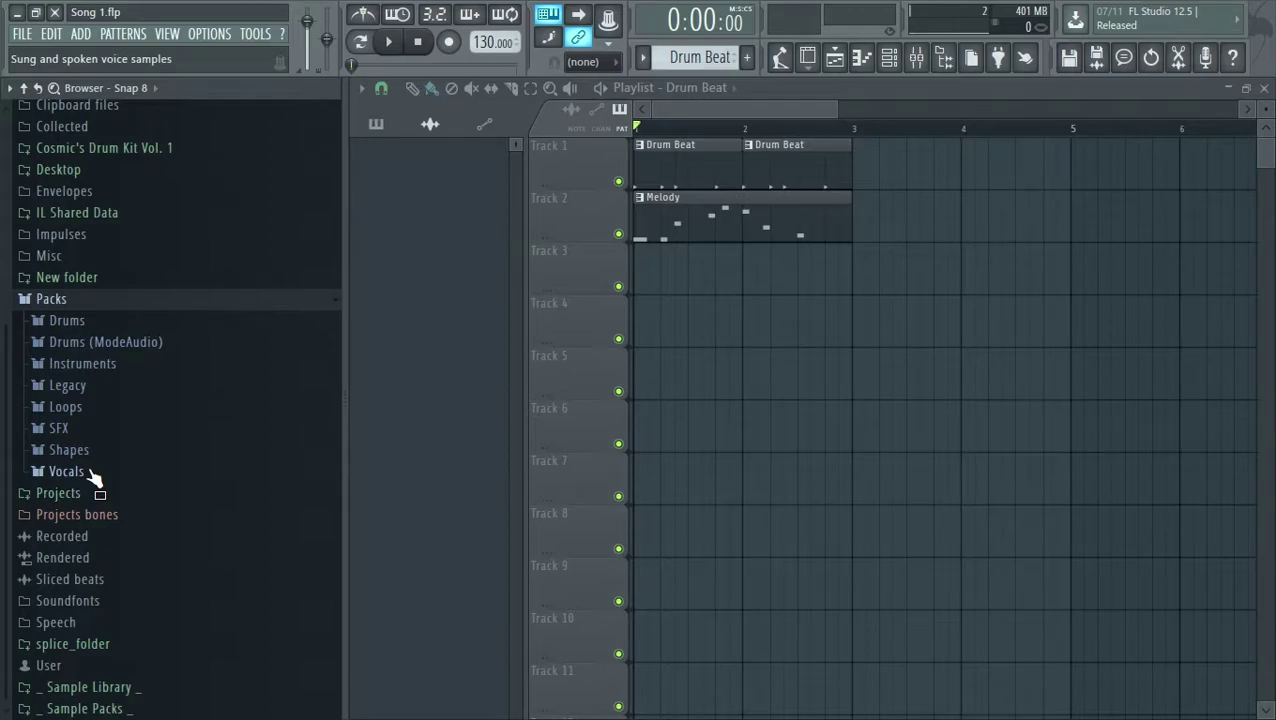
left_click(90, 472)
scroll(140, 512, "down", 5)
left_click(140, 512)
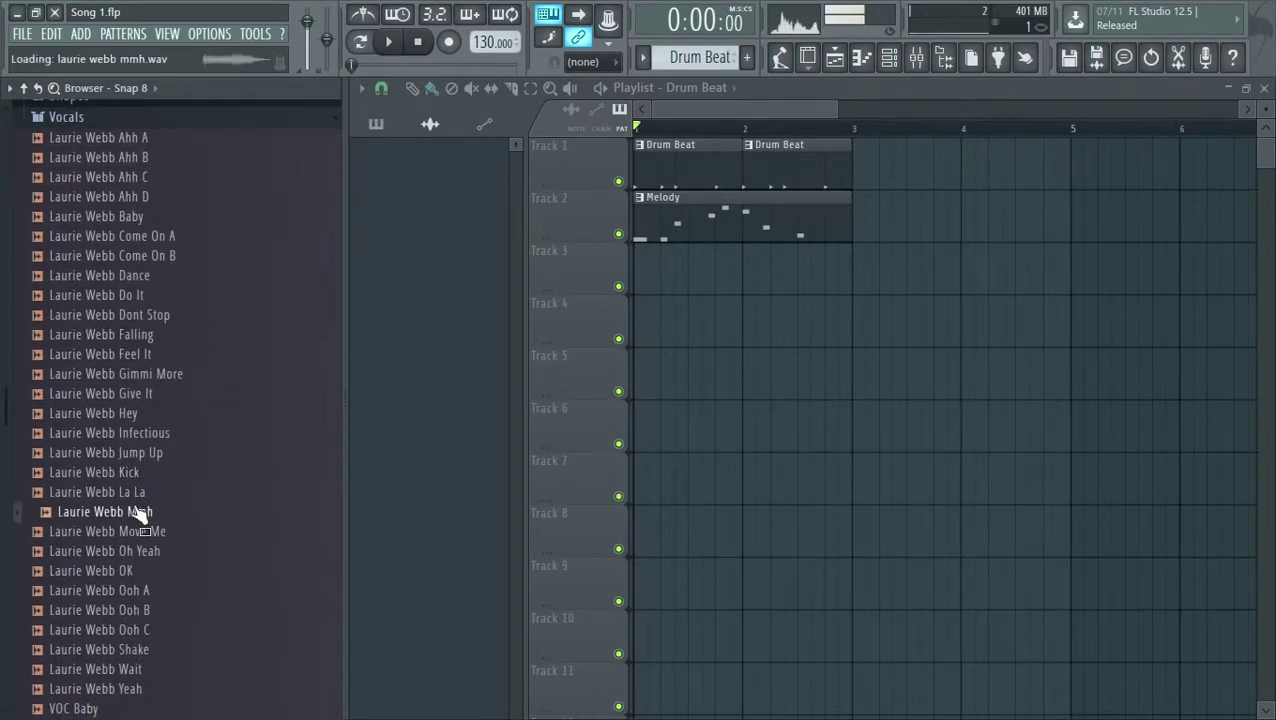
left_click(123, 610)
left_click(123, 336)
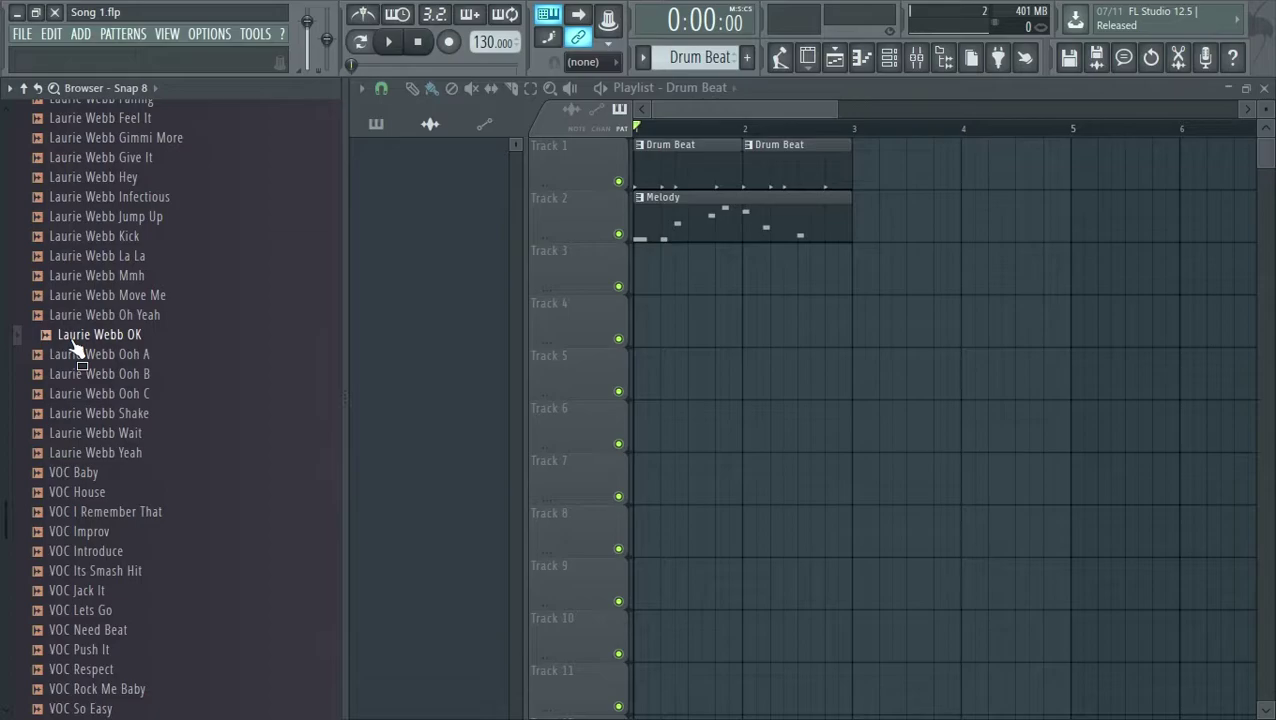
left_click_drag(75, 345, 636, 266)
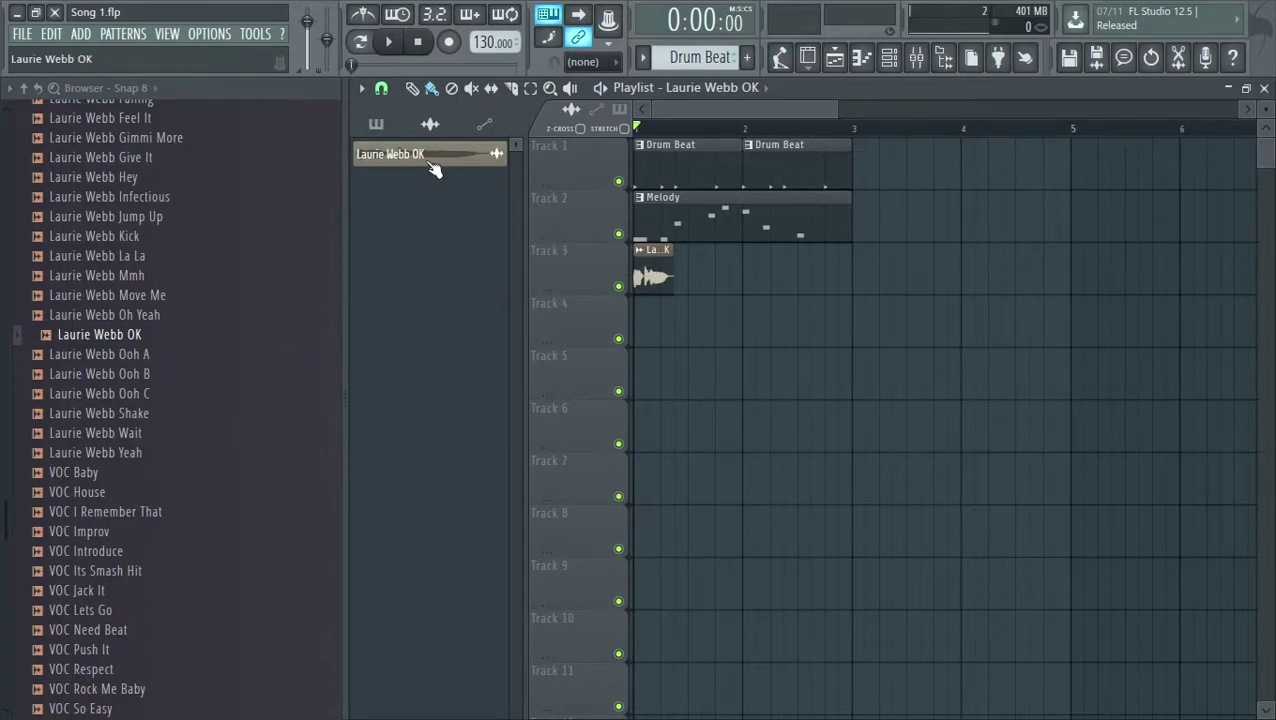
mouse_move(634, 290)
left_mouse_down()
mouse_move(643, 370)
mouse_move(642, 298)
left_mouse_up()
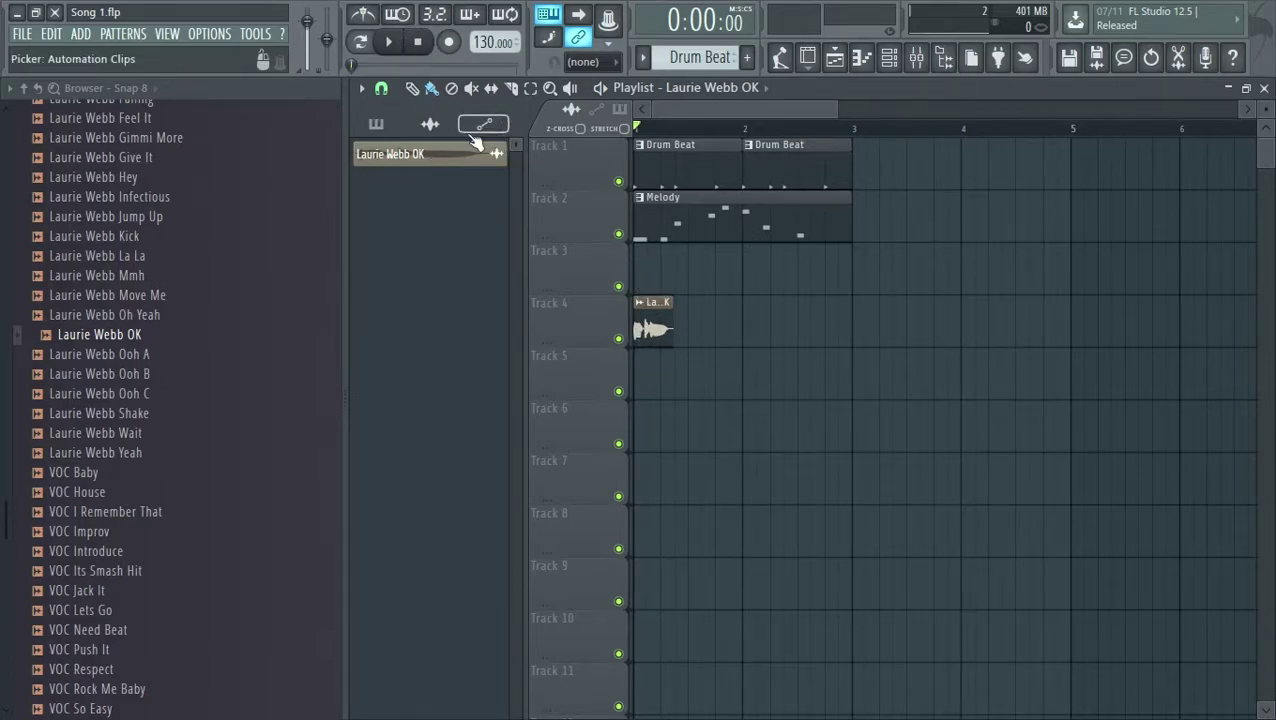
Step: List the patterns in the picker and play the arrangement from the start to hear the vocal, stopping playback each time
mouse_move(400, 135)
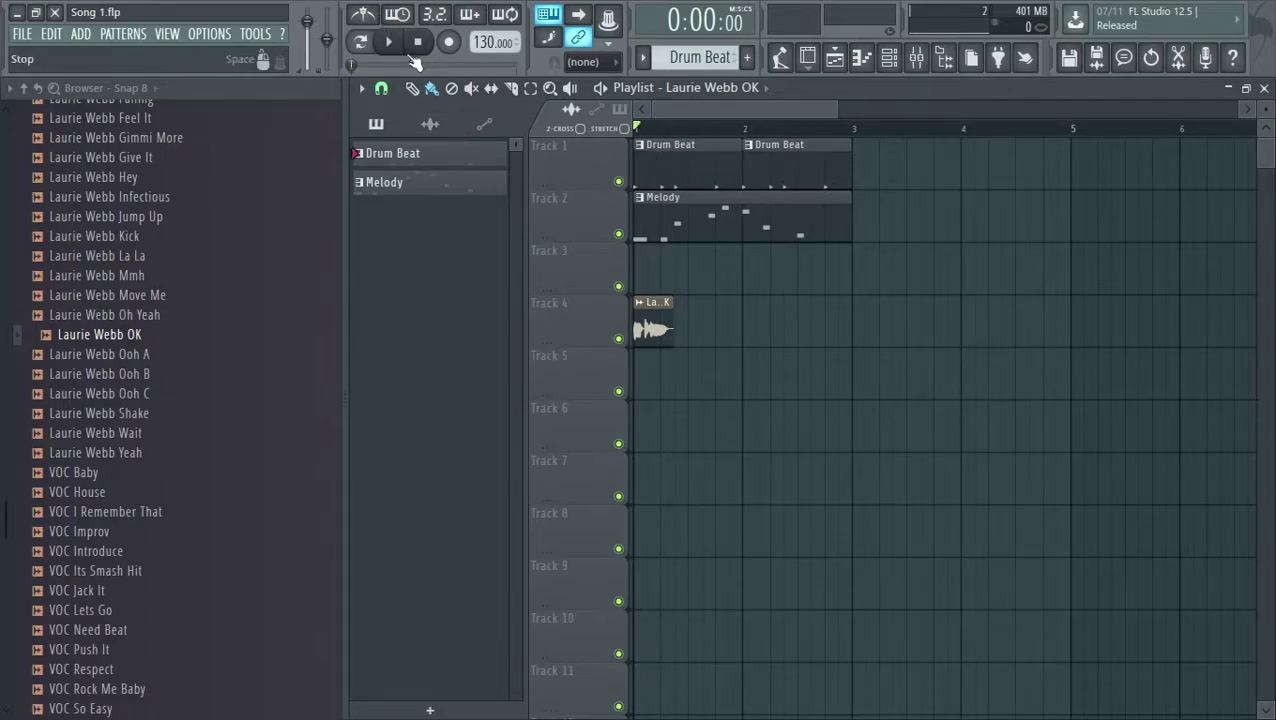
left_click(390, 42)
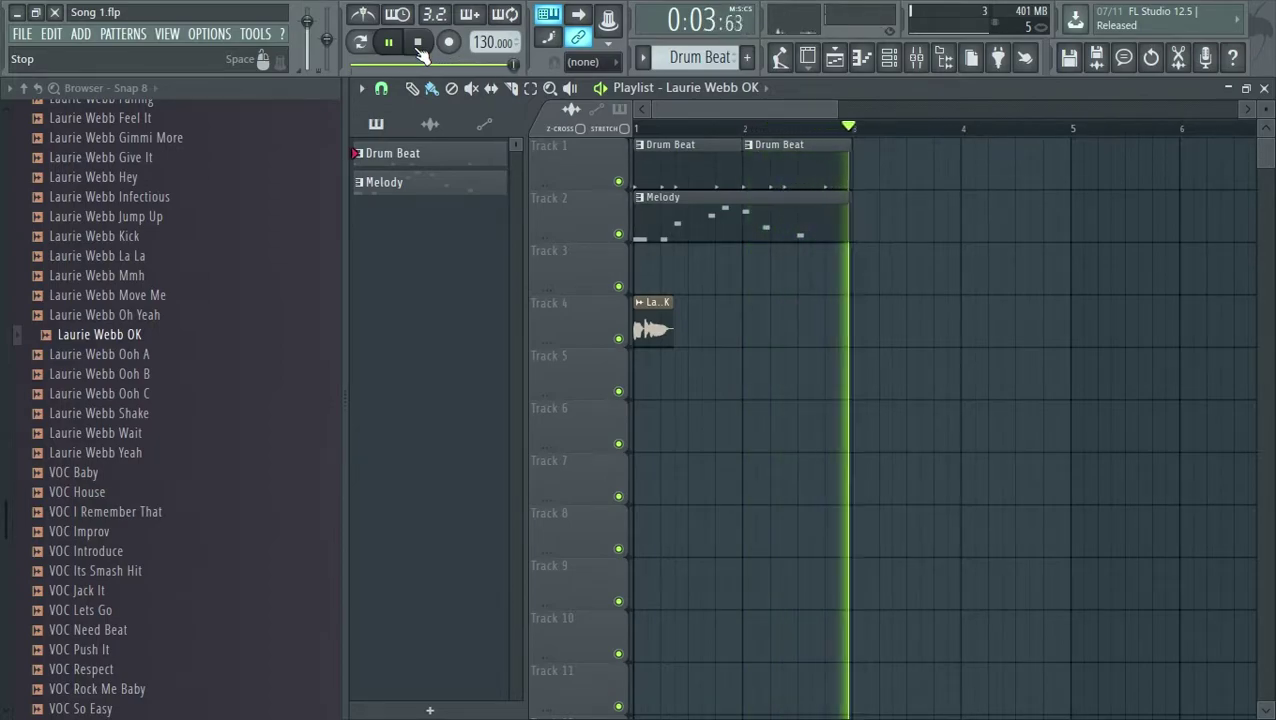
left_click(418, 43)
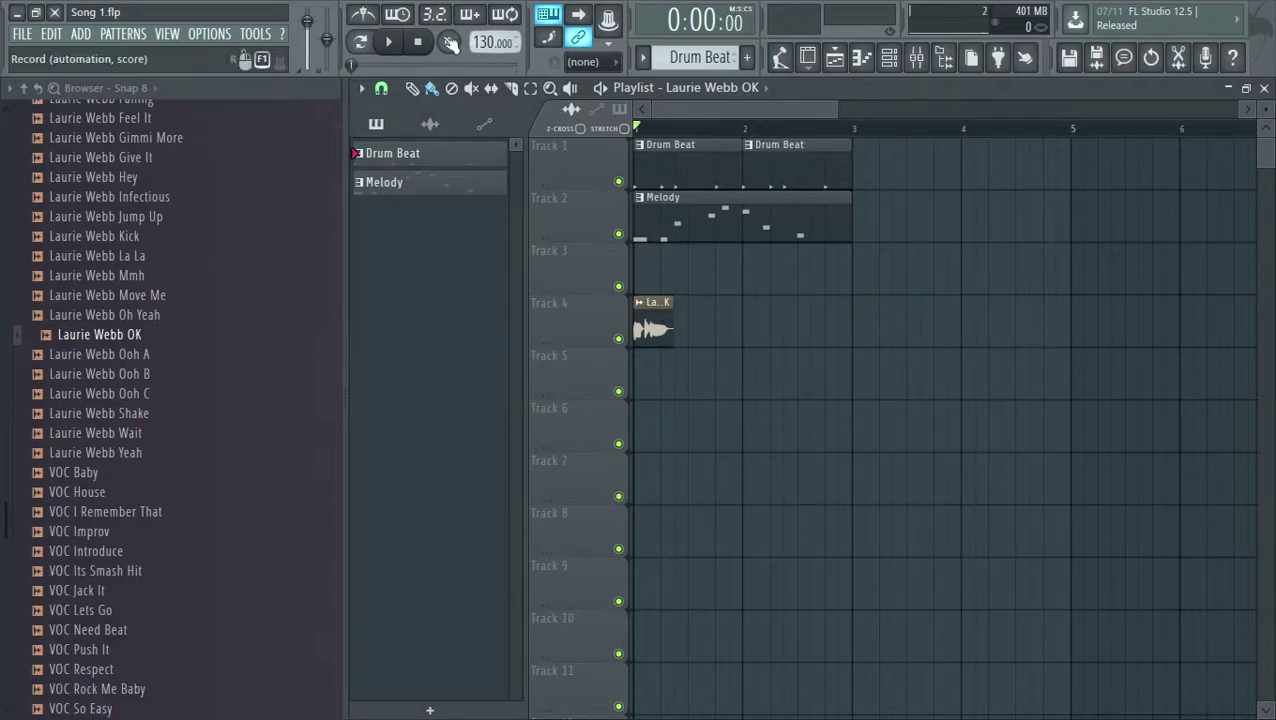
key("space")
left_click(417, 43)
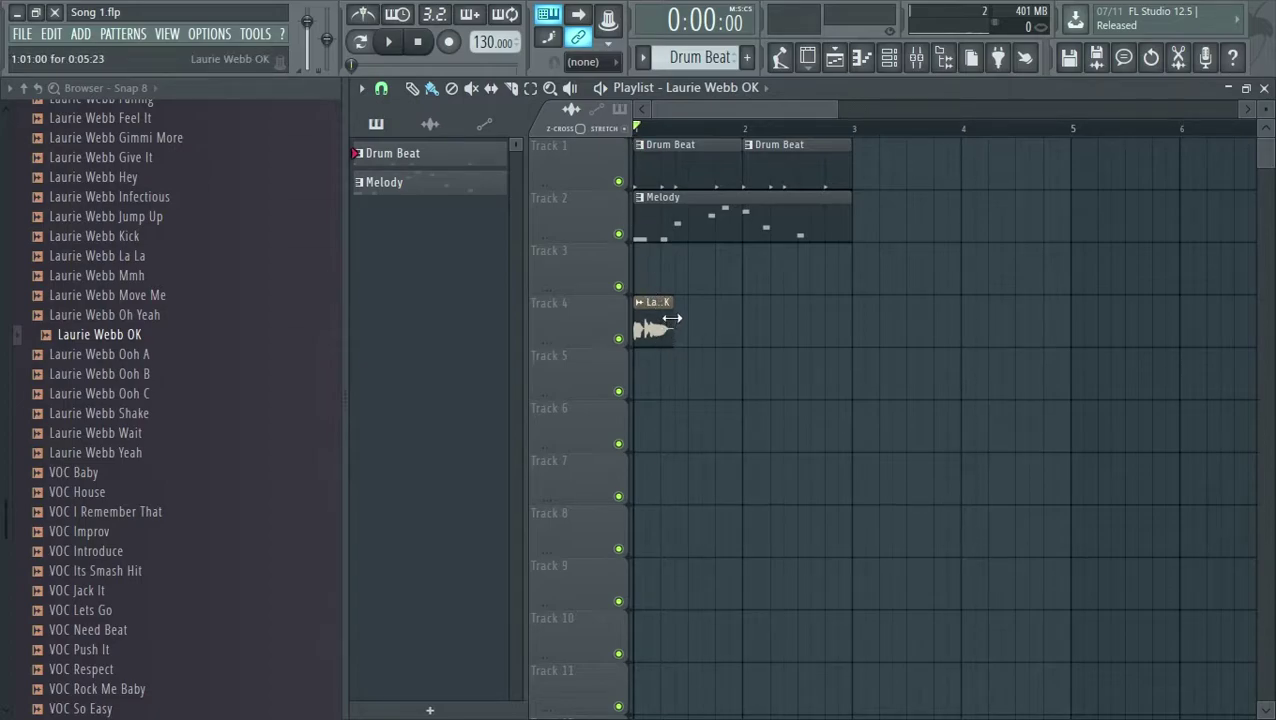
Step: With stretching enabled, stretch the Laurie Webb OK clip on Track 4 to the start of bar 5 and play it
left_click_drag(671, 318, 1069, 320)
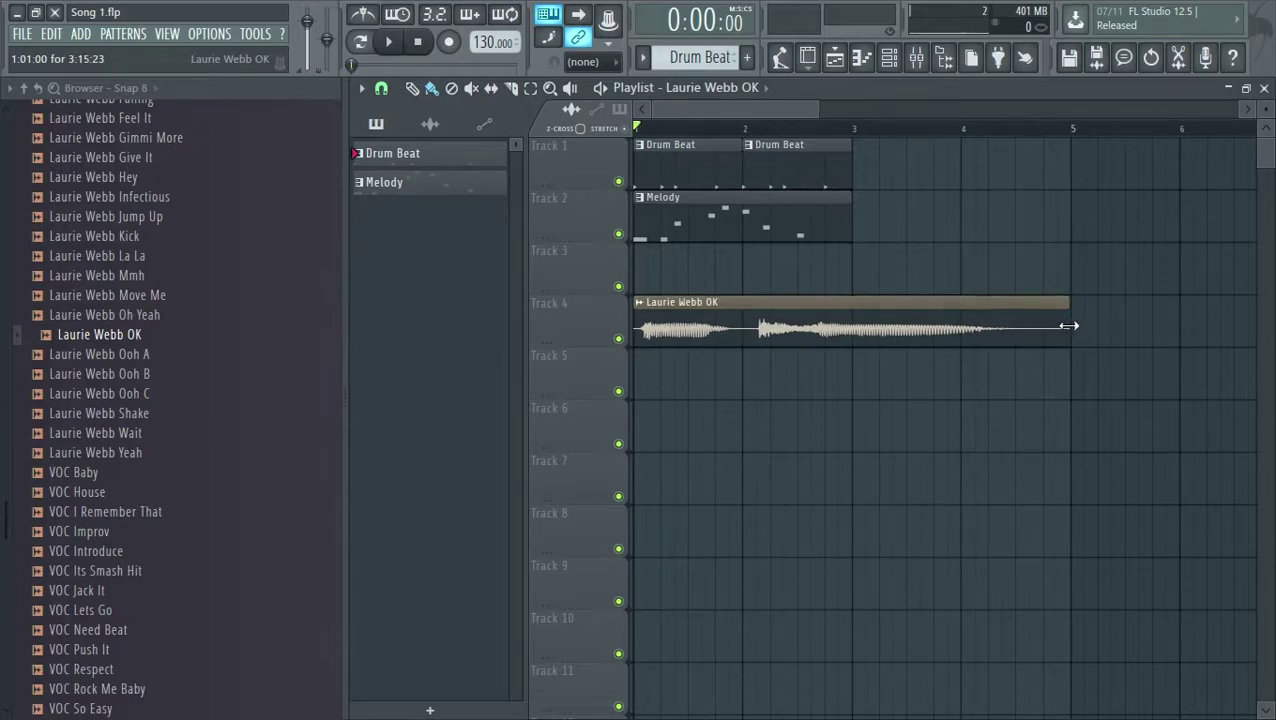
left_click(388, 41)
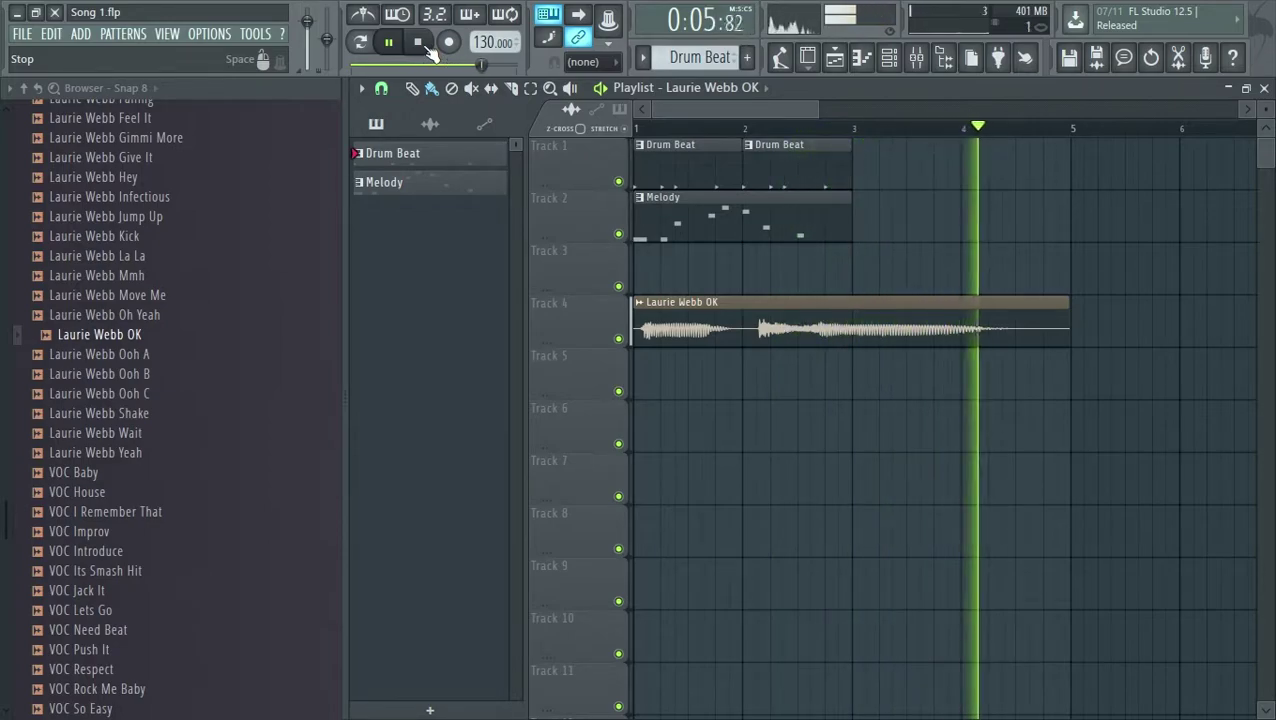
left_click(420, 43)
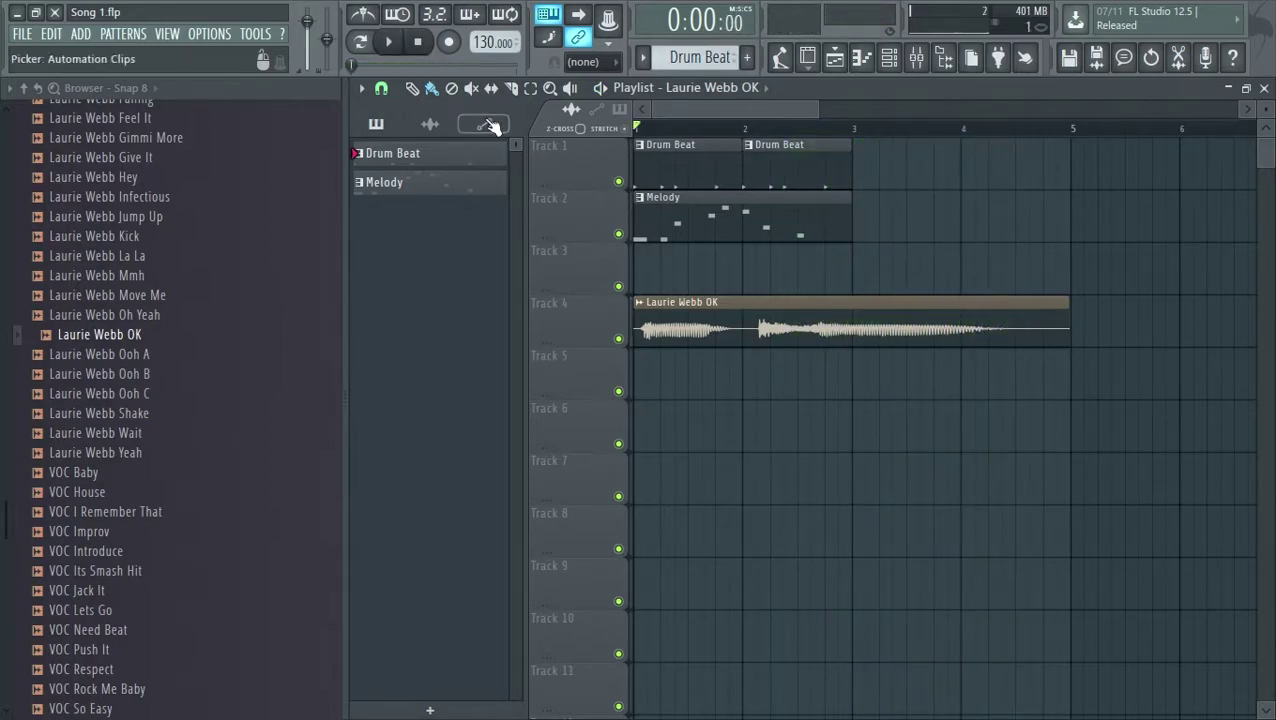
Step: Set the Laurie Webb OK clip's time-stretching mode to Auto, leave its pitch at default and play the result
double_click(689, 327)
left_click_drag(687, 324, 893, 192)
right_click(986, 293)
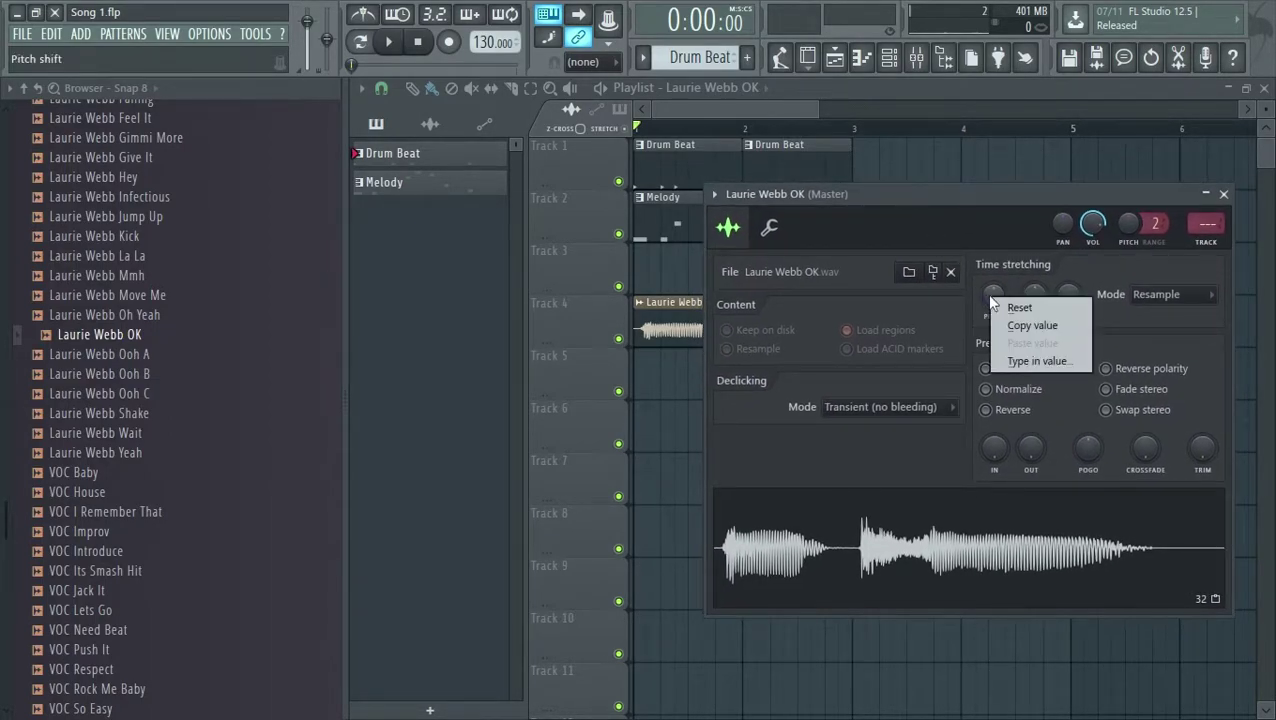
left_click(997, 306)
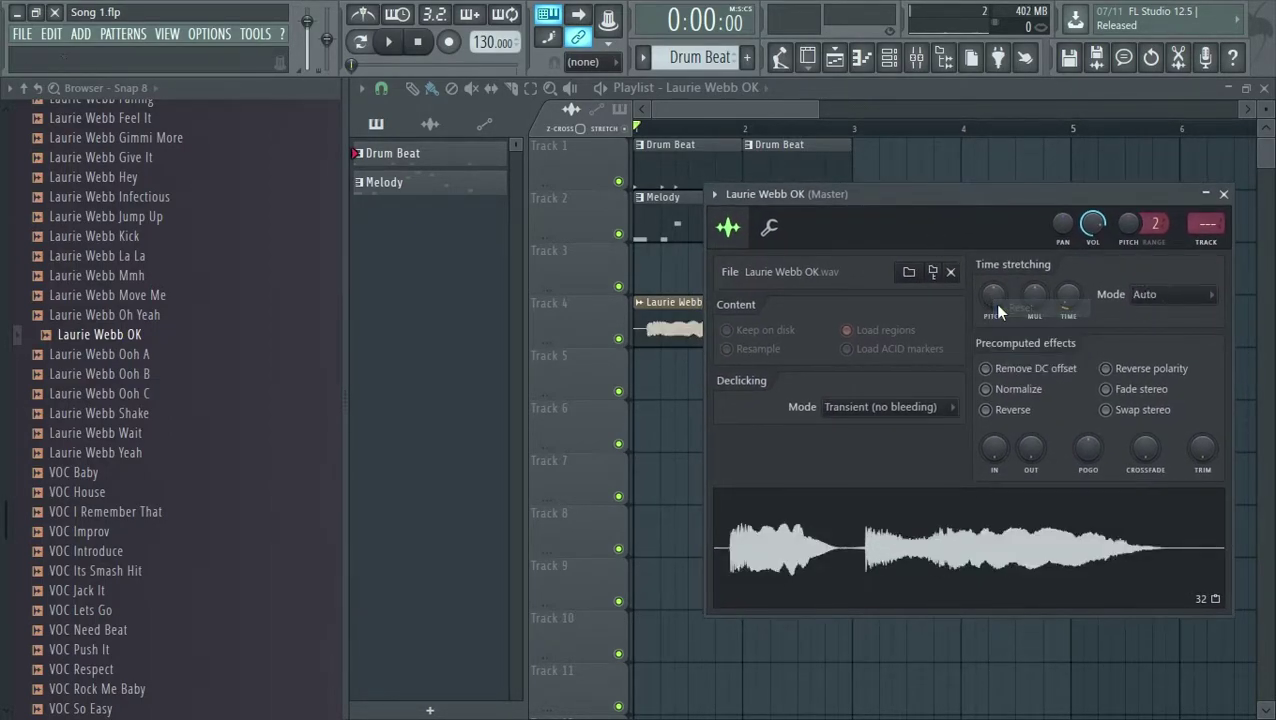
left_click(405, 43)
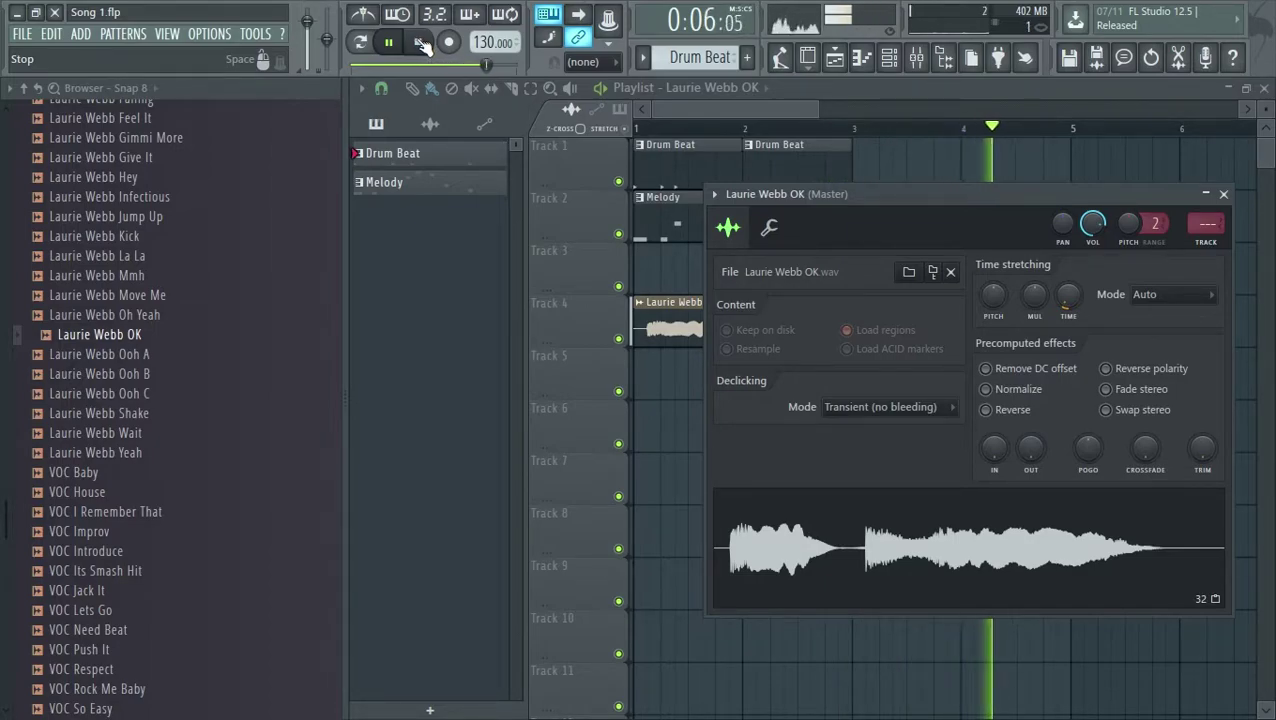
left_click(421, 43)
Step: Lower the vocal clip's time-stretch multiplier so the clip ends at bar 3, and play the arrangement
left_click_drag(742, 203, 674, 237)
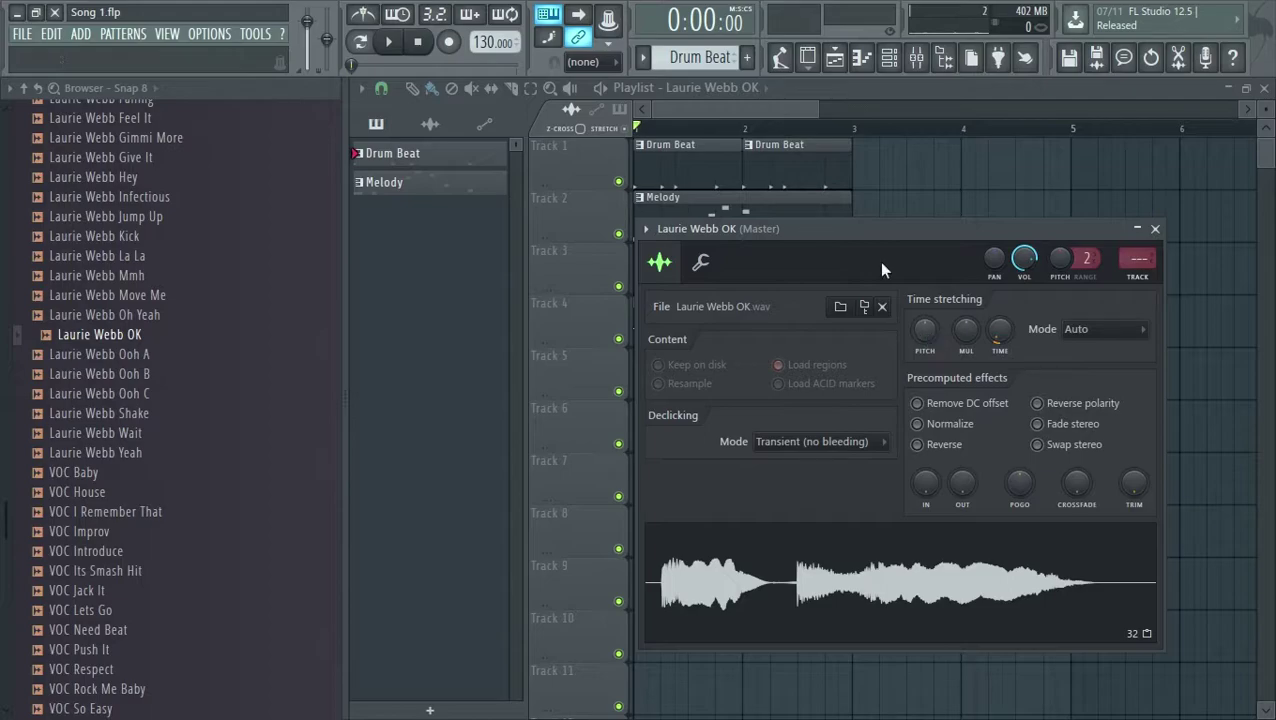
left_click_drag(744, 226, 760, 367)
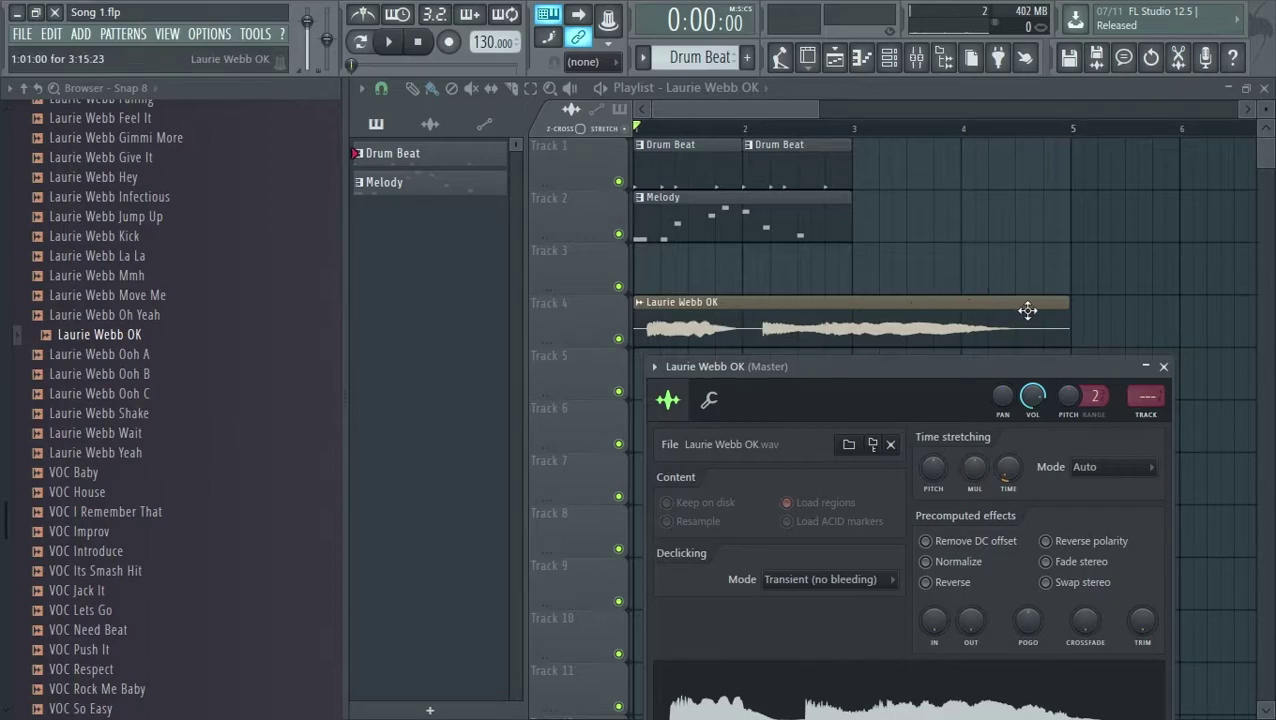
left_click_drag(974, 467, 974, 472)
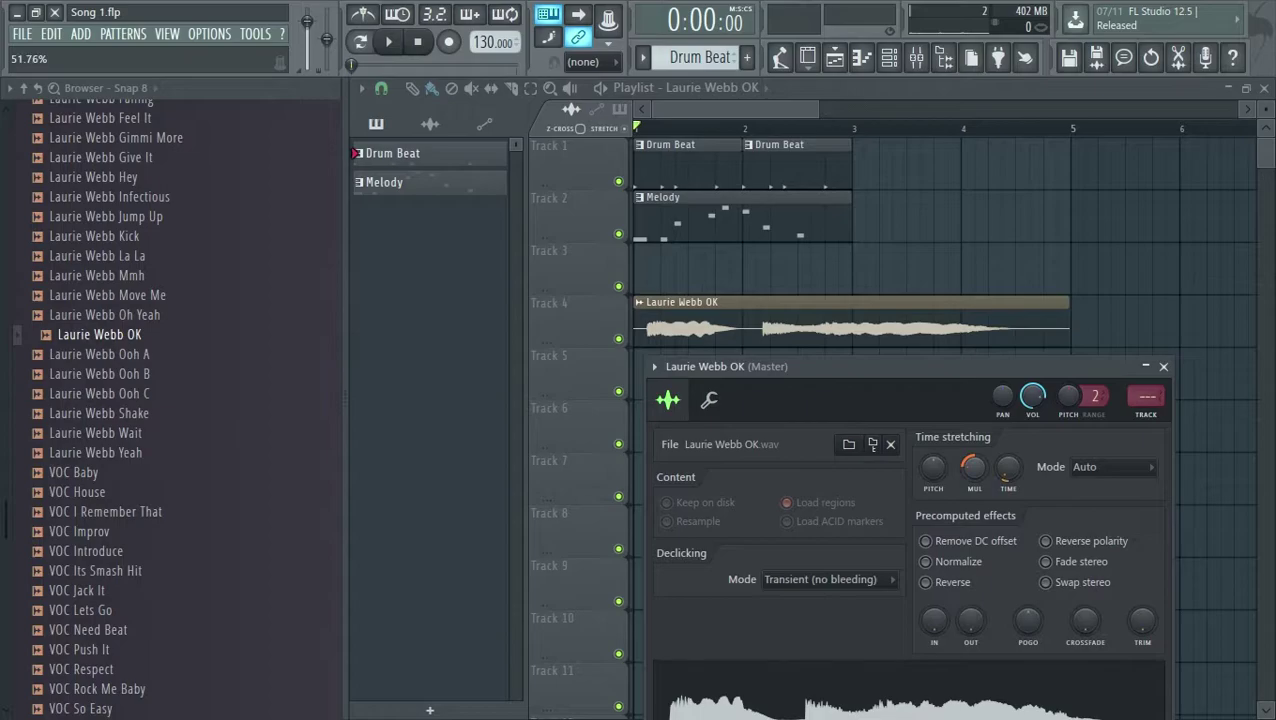
left_click_drag(974, 467, 974, 472)
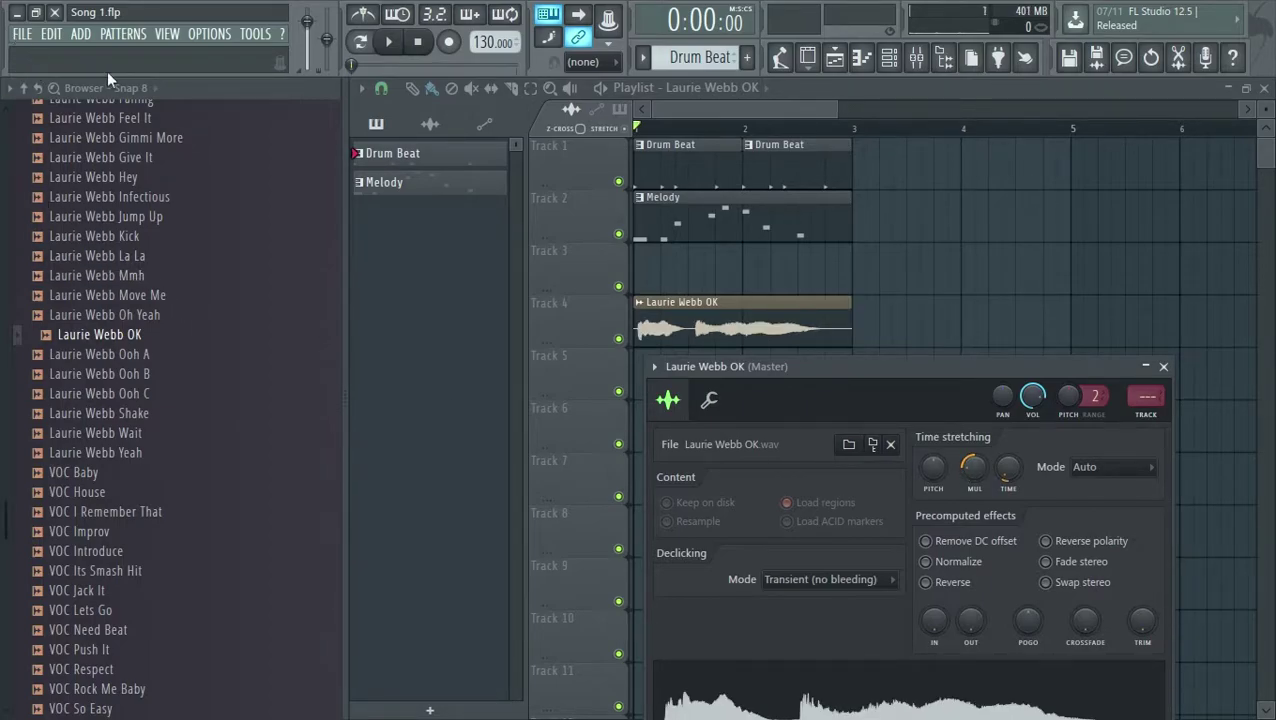
left_click_drag(978, 477, 976, 478)
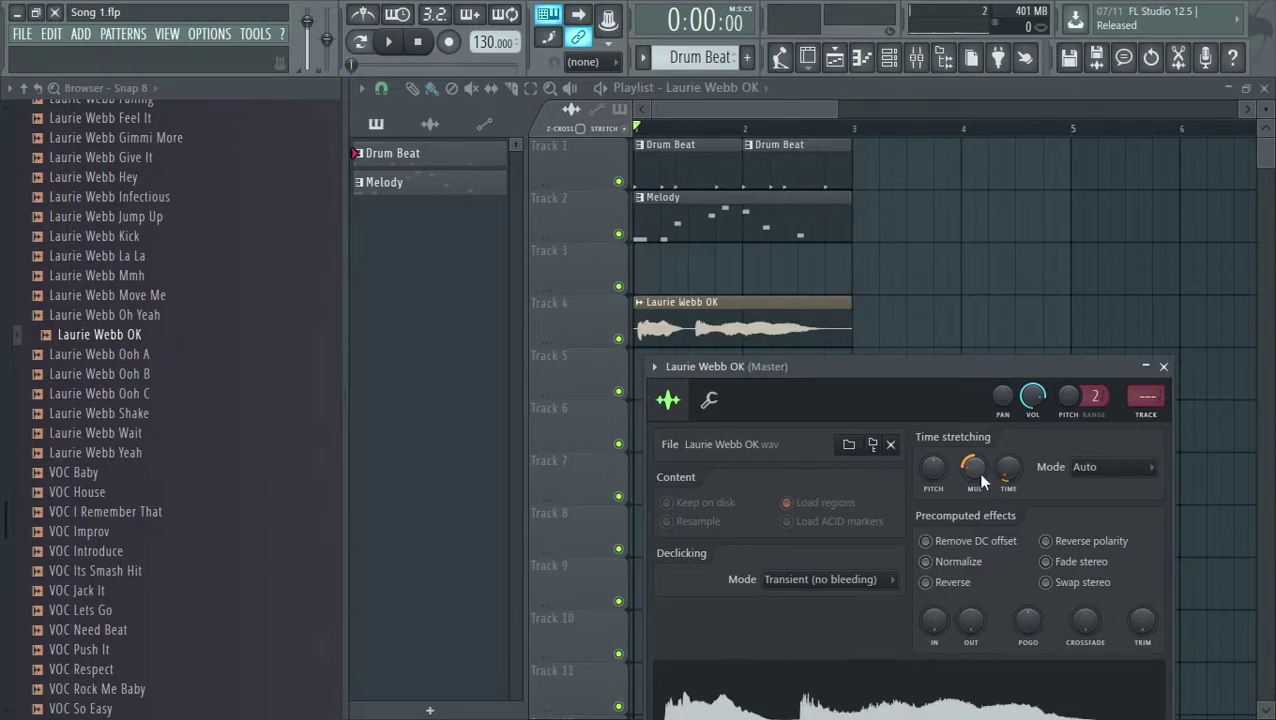
left_click(399, 47)
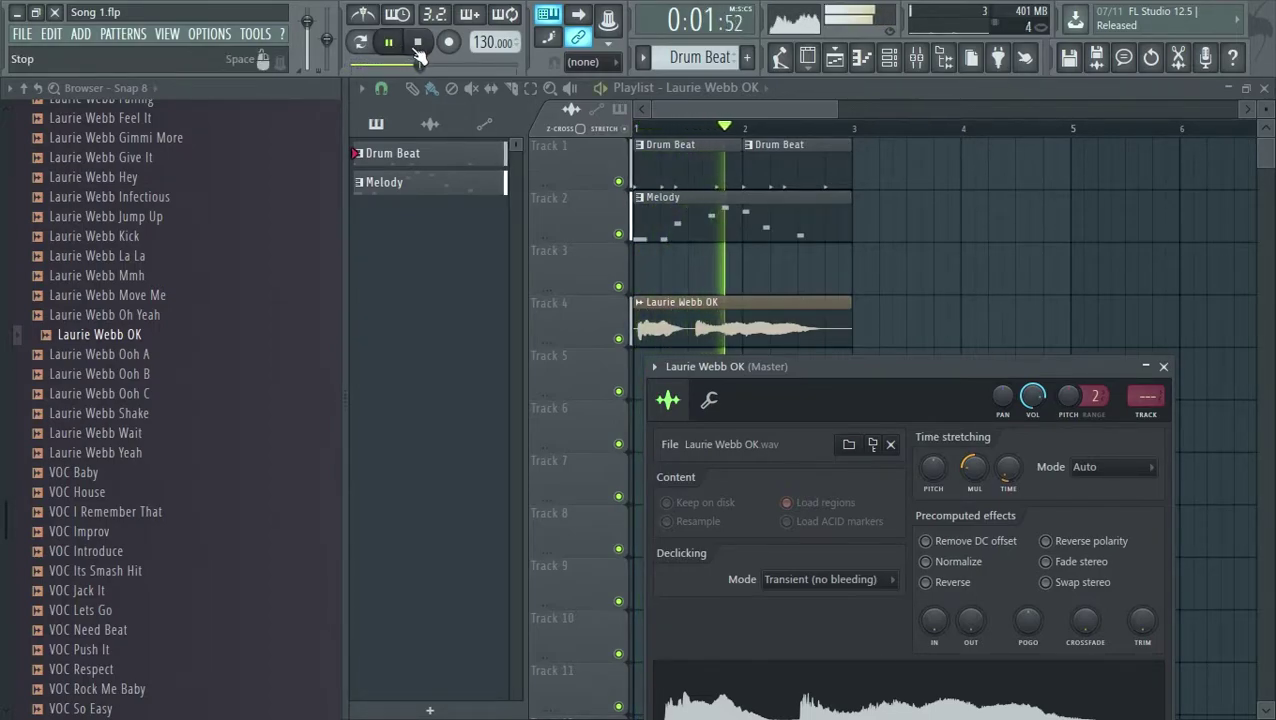
left_click(418, 45)
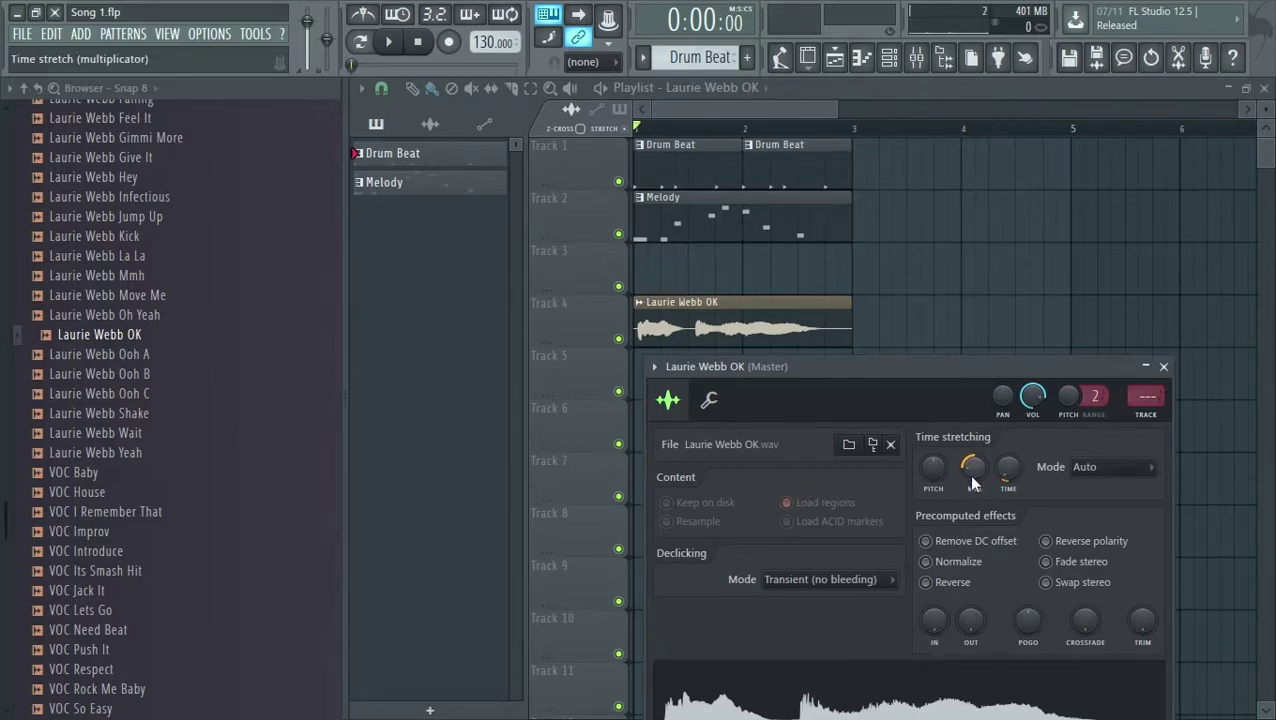
Step: Raise the vocal clip's time-stretch multiplier so the clip ends at bar 9, and play the arrangement
mouse_move(972, 482)
left_mouse_down()
mouse_move(972, 500)
mouse_move(972, 460)
left_mouse_up()
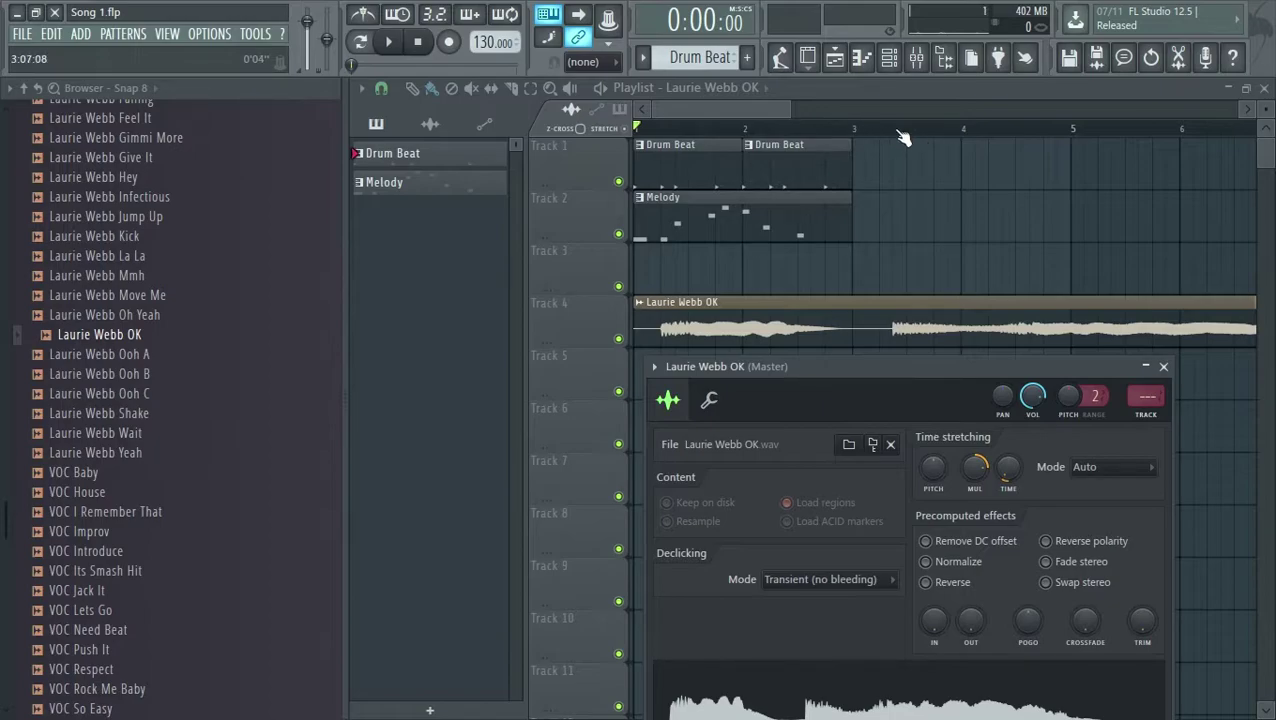
scroll(903, 138, "down", 5)
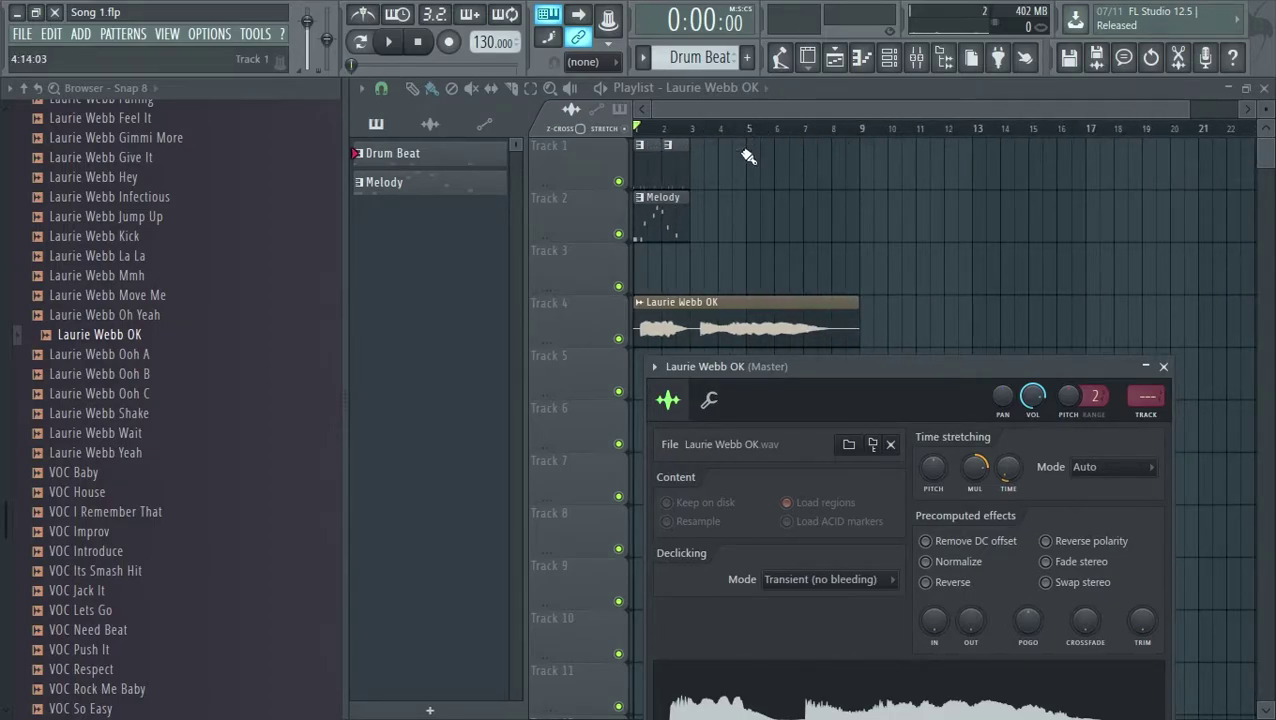
mouse_move(975, 466)
left_mouse_down()
mouse_move(975, 480)
mouse_move(969, 456)
left_mouse_up()
left_click(388, 41)
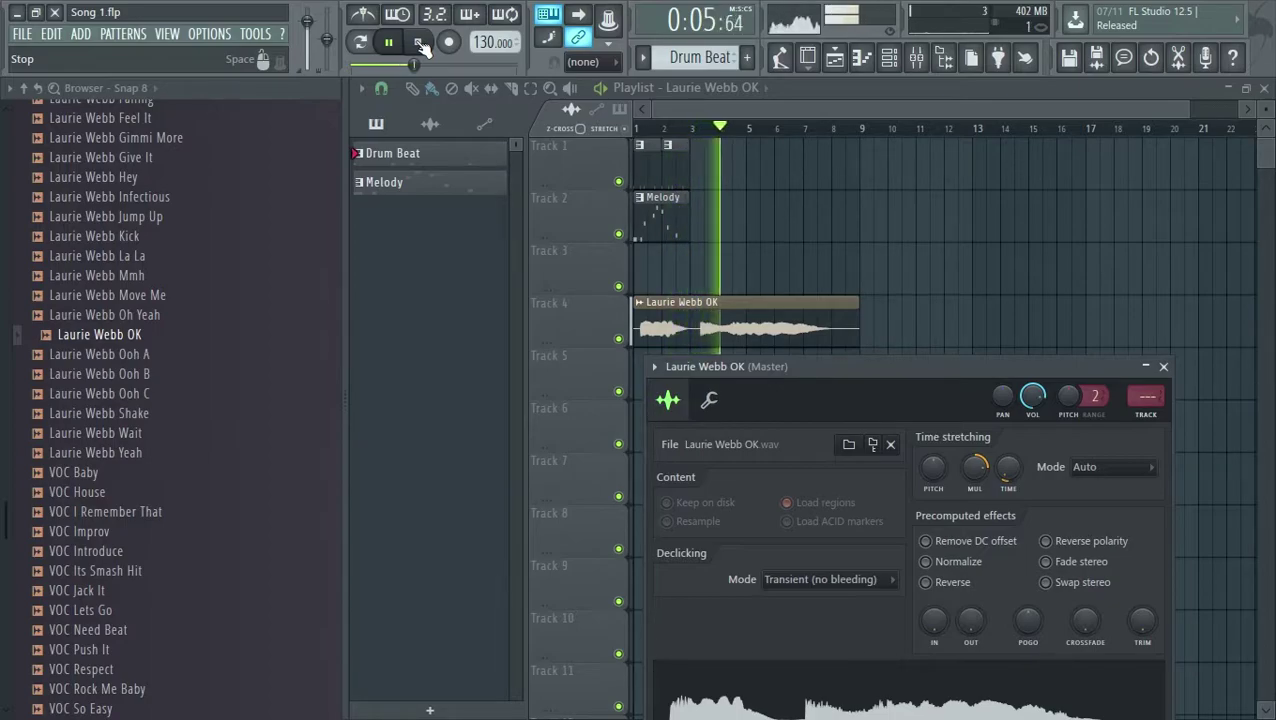
left_click(419, 43)
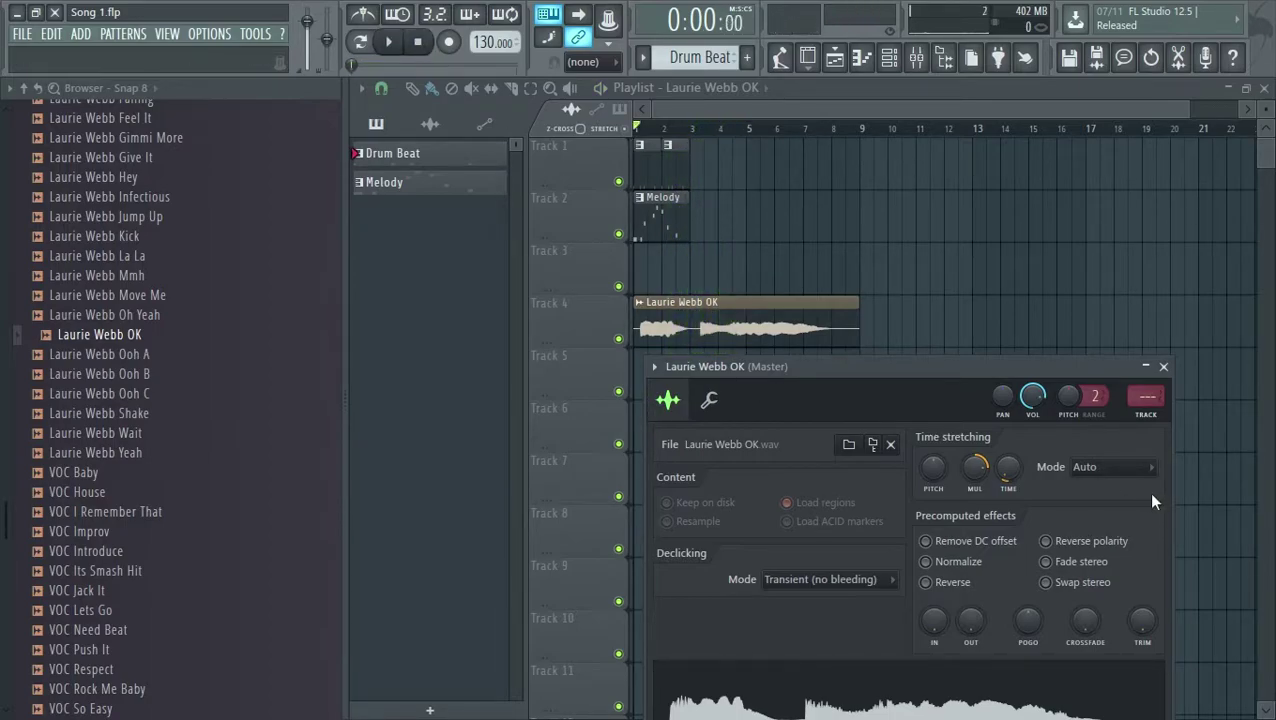
Step: Restore the vocal clip's time-stretch multiplier to its default and bring the whole channel settings window into view
mouse_move(977, 478)
left_mouse_down()
mouse_move(977, 462)
mouse_move(977, 481)
left_mouse_up()
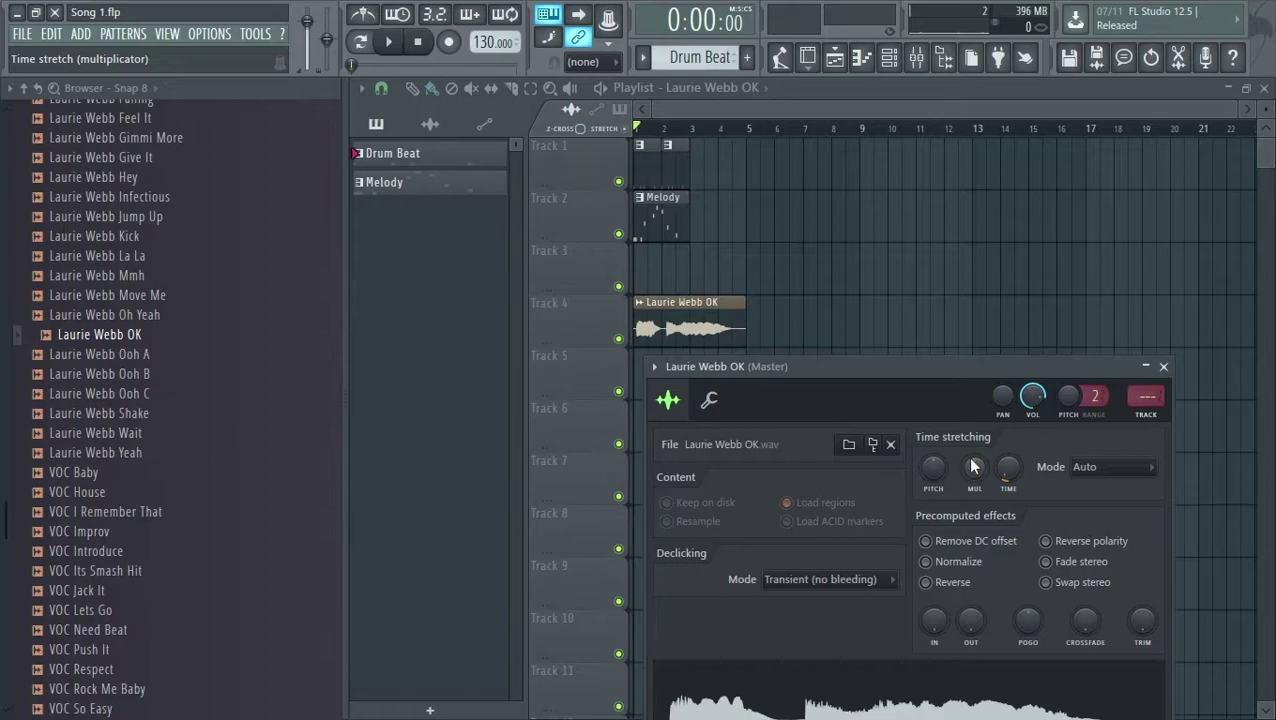
left_click_drag(975, 468, 975, 472)
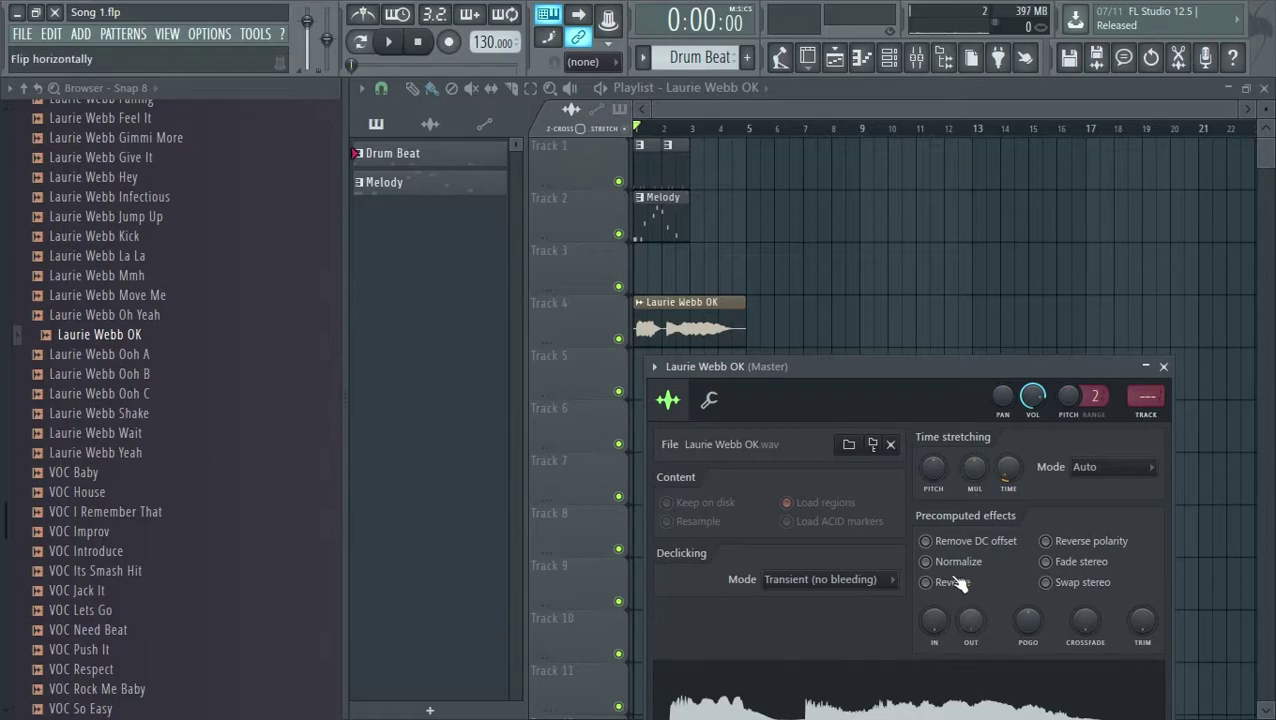
left_click_drag(896, 369, 892, 259)
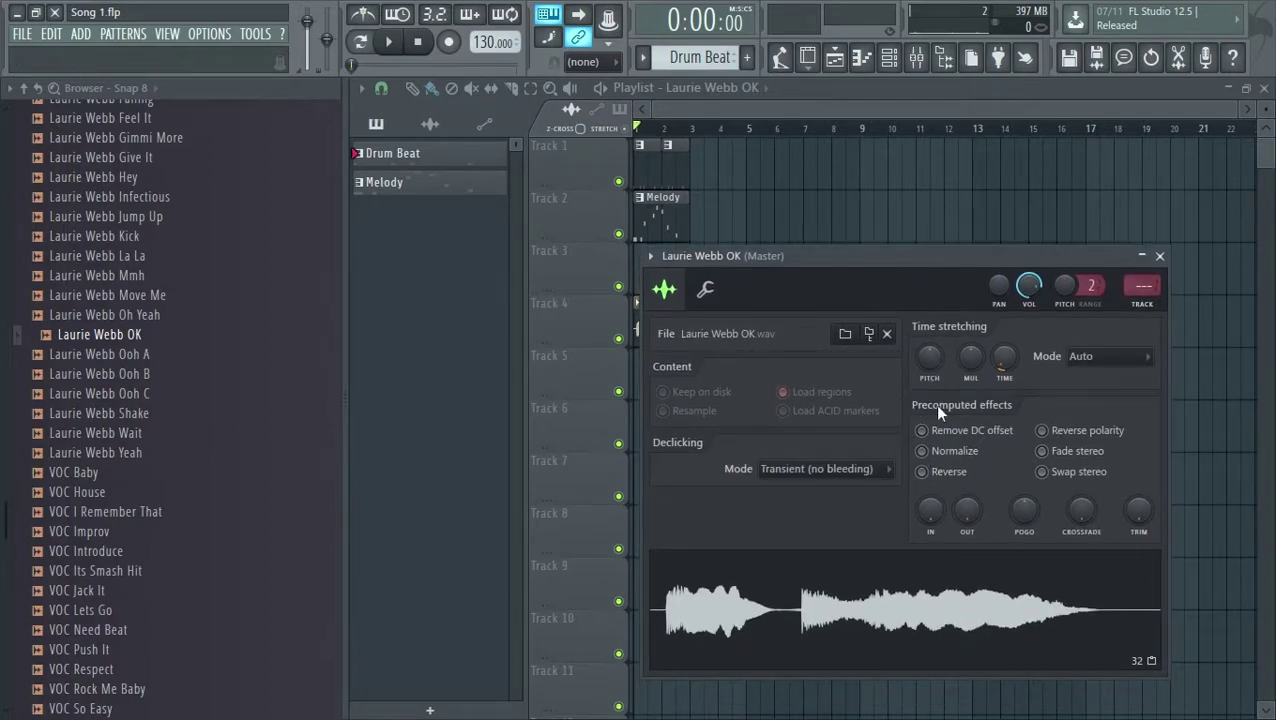
Step: Audition the vocal clip with the Reverse effect enabled, stop playback, and switch Reverse back off
left_click_drag(815, 260, 811, 285)
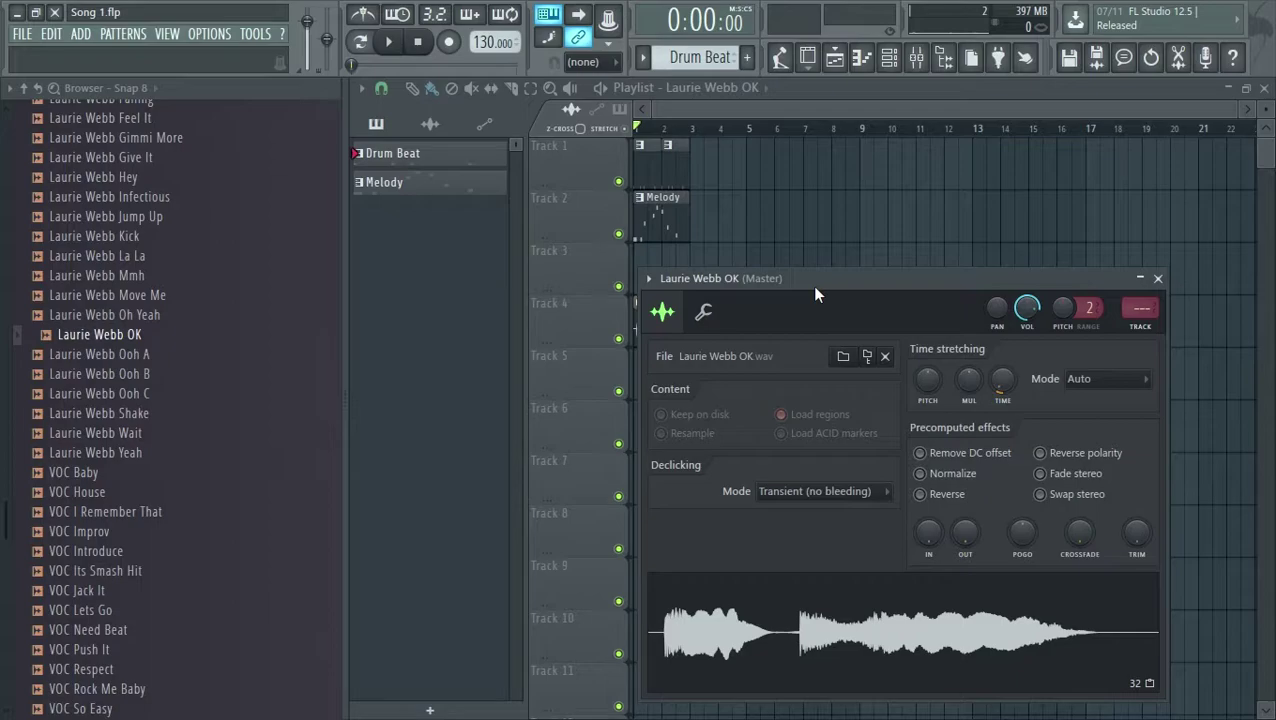
left_click(938, 494)
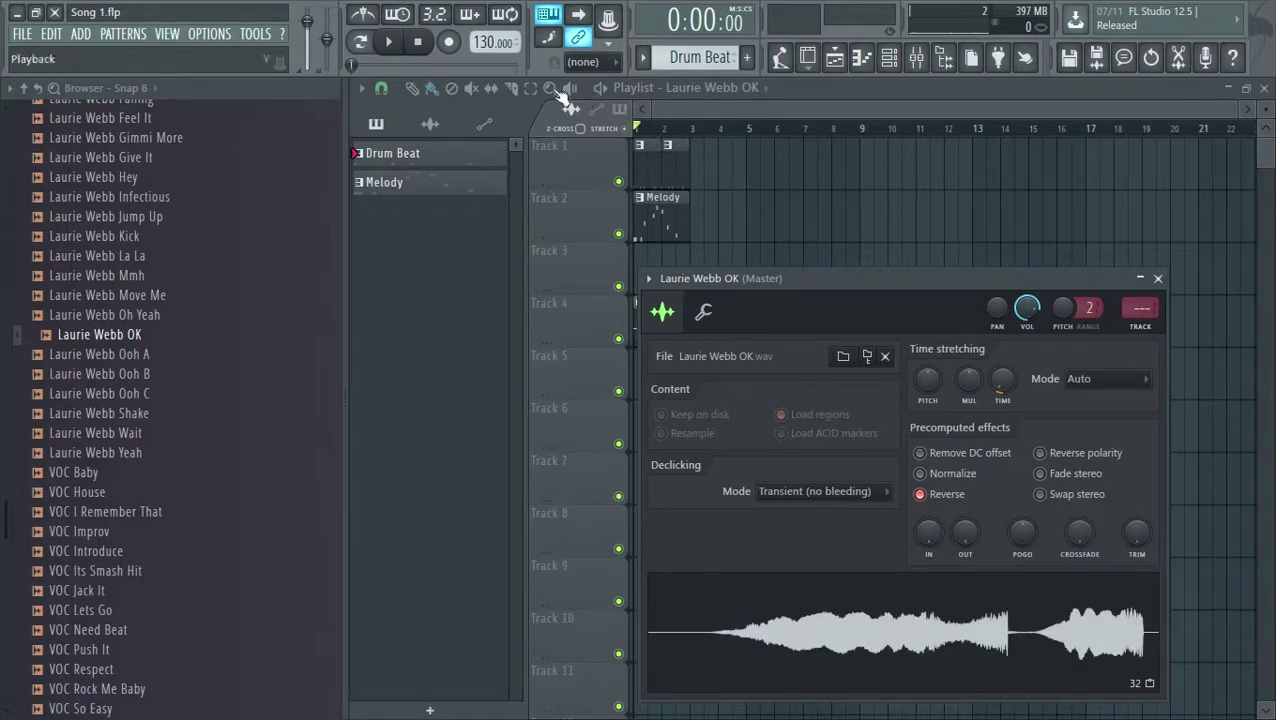
left_click(392, 43)
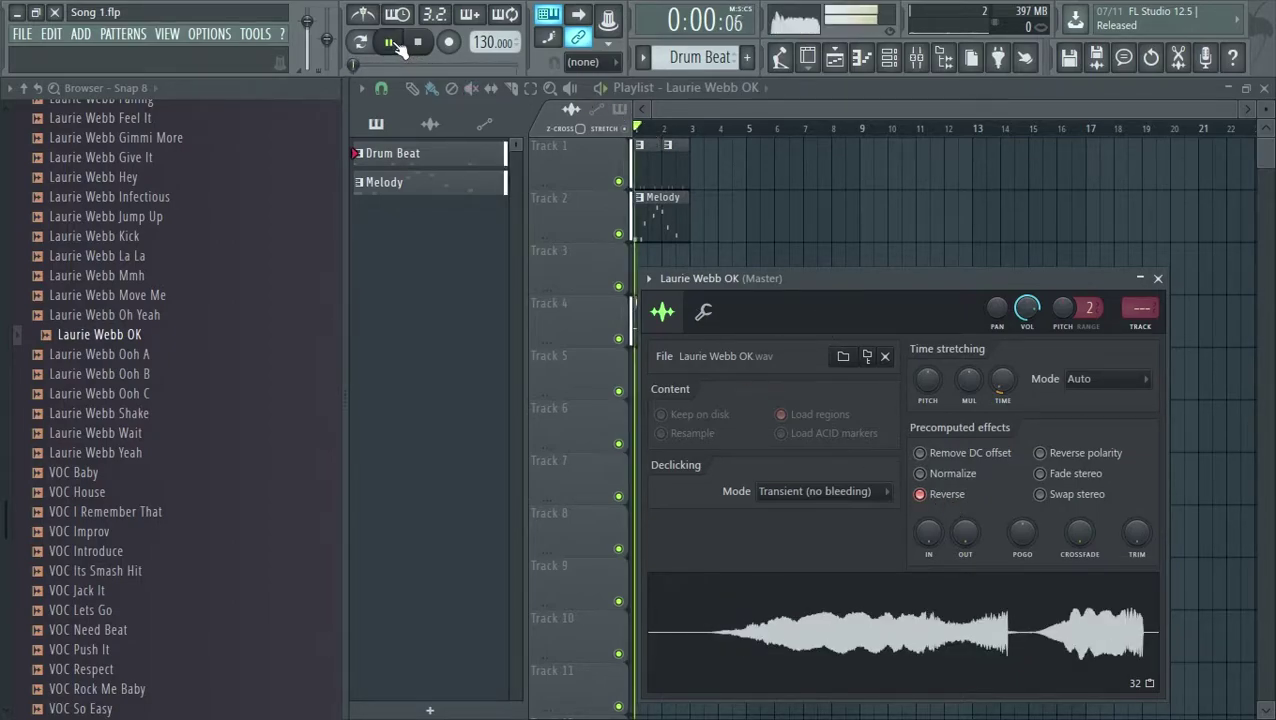
left_click_drag(735, 279, 836, 171)
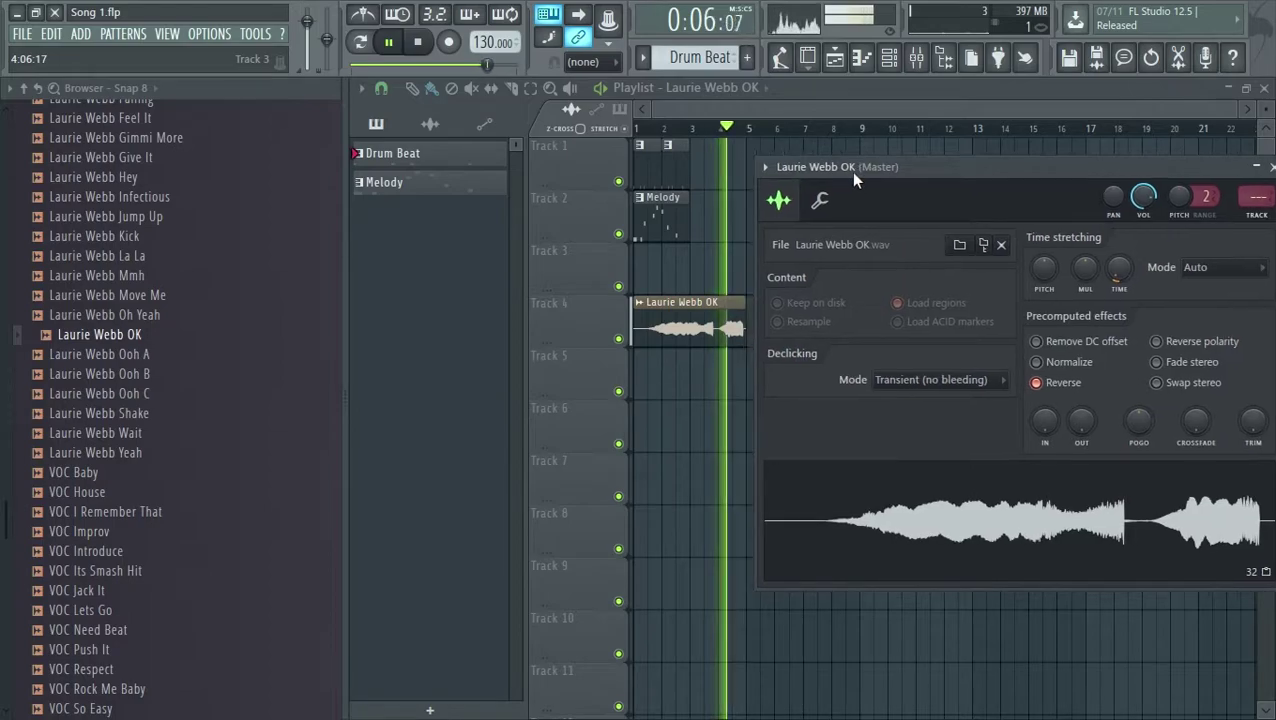
left_click_drag(857, 170, 710, 244)
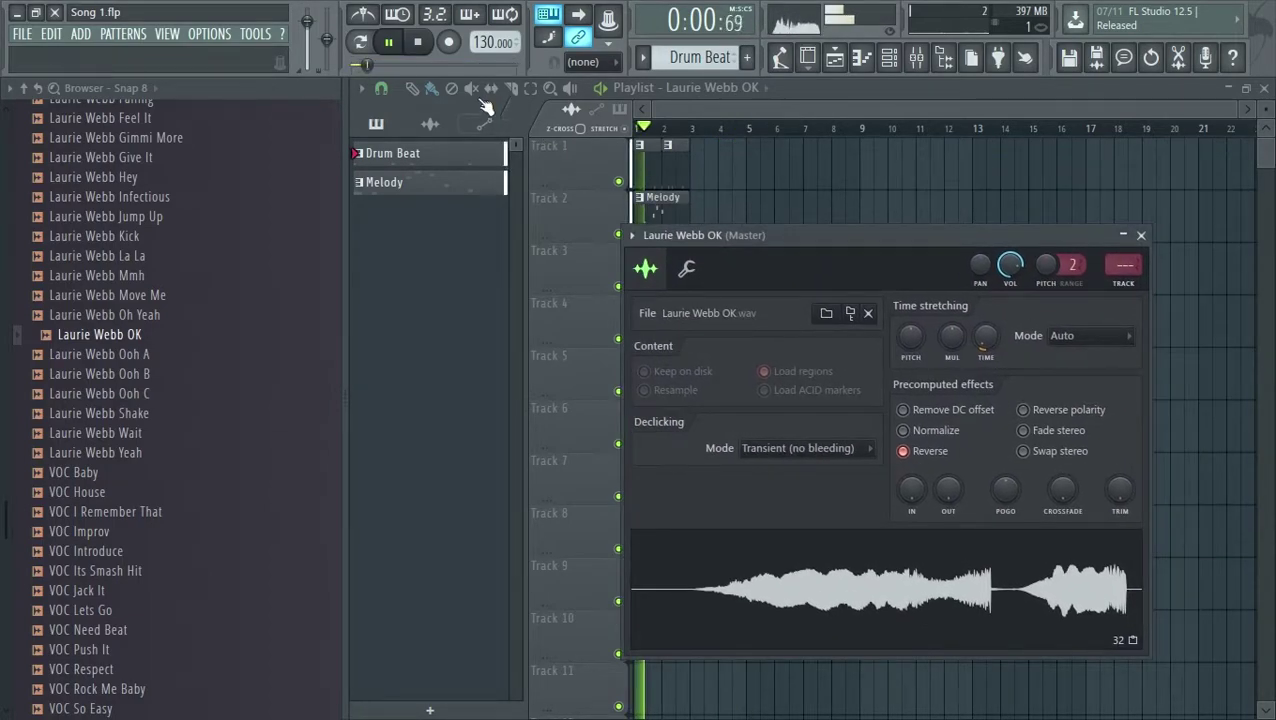
left_click(417, 42)
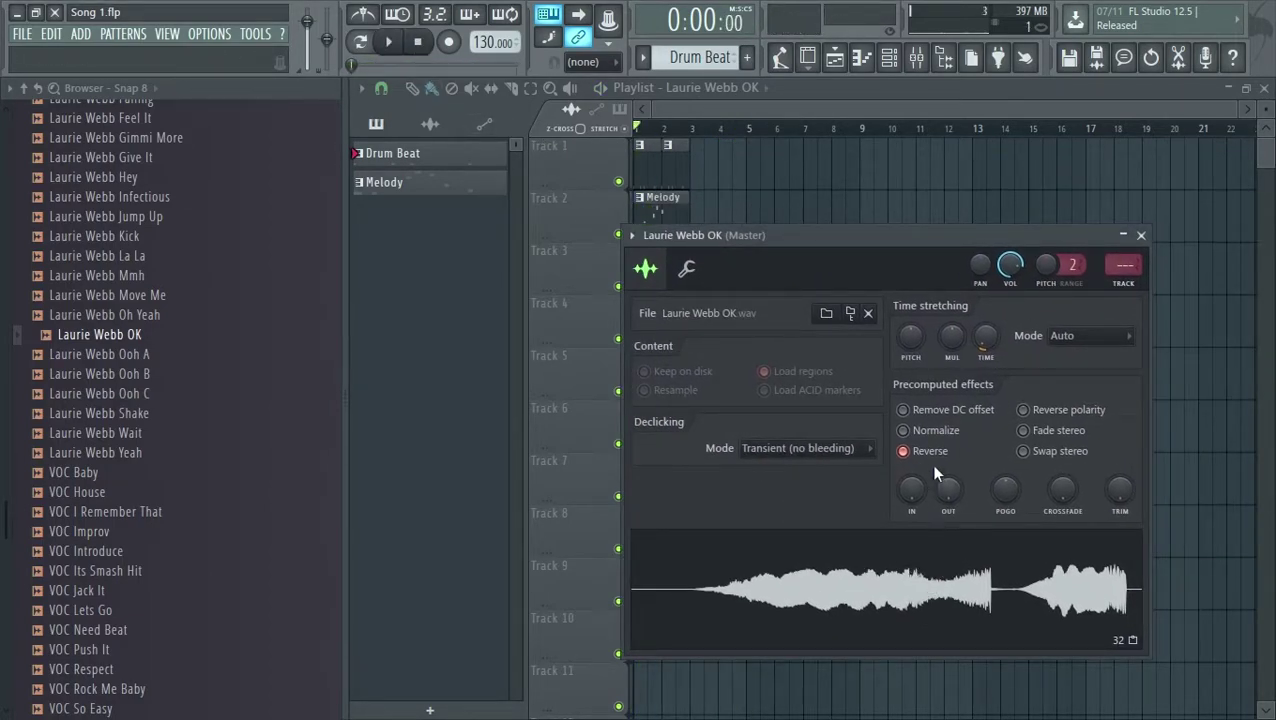
left_click(911, 446)
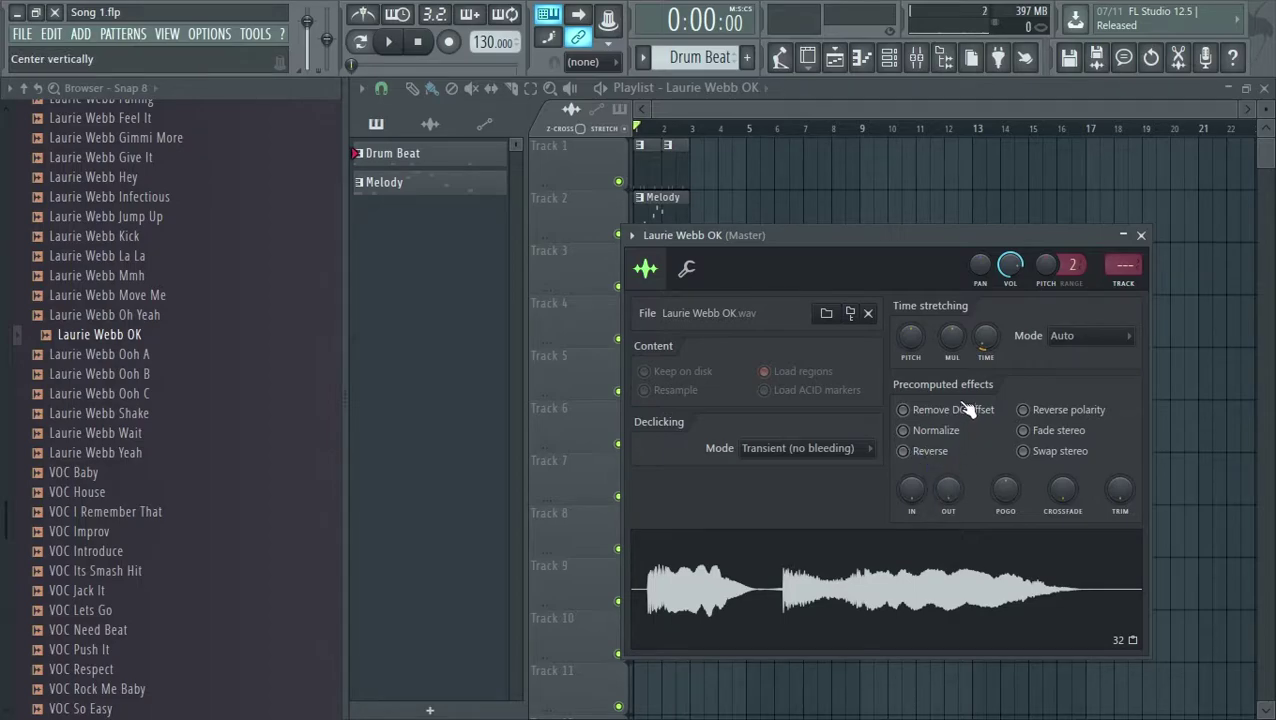
Step: Try a fade-in with playback, and a strong fade-out, on the vocal sample, restoring each to its default
left_click_drag(911, 488, 911, 458)
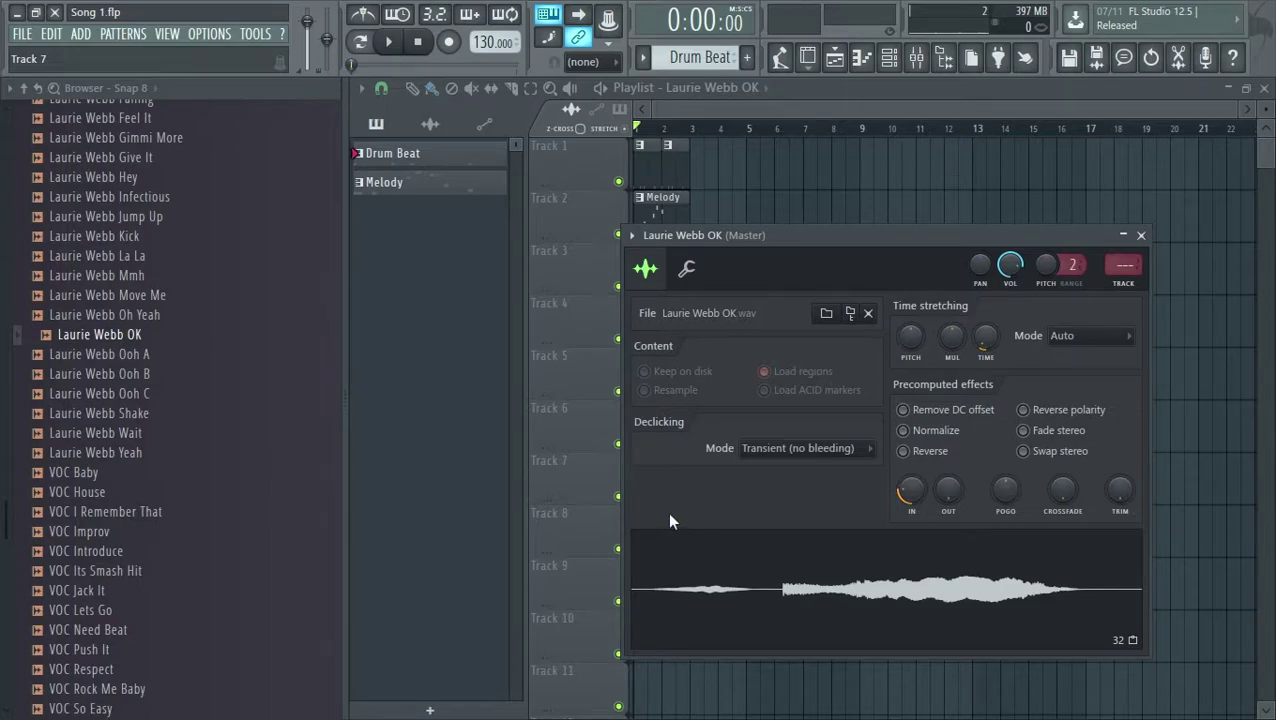
left_click(392, 42)
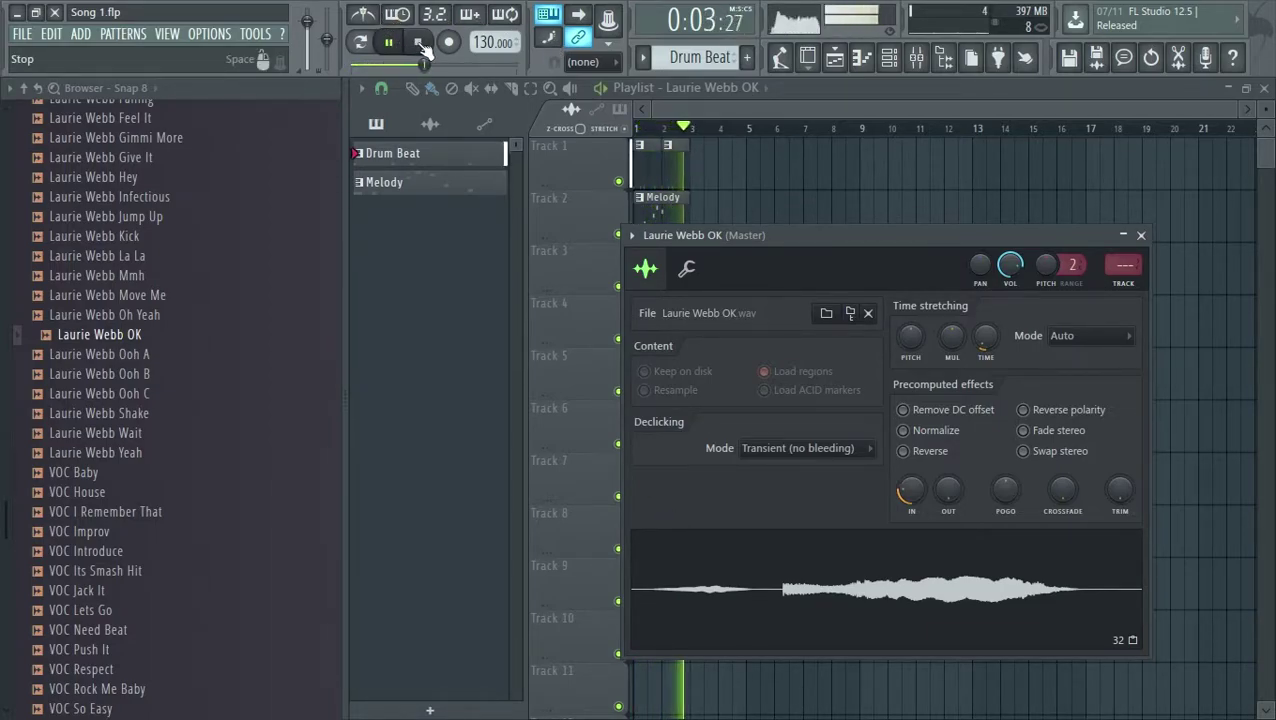
left_click(420, 42)
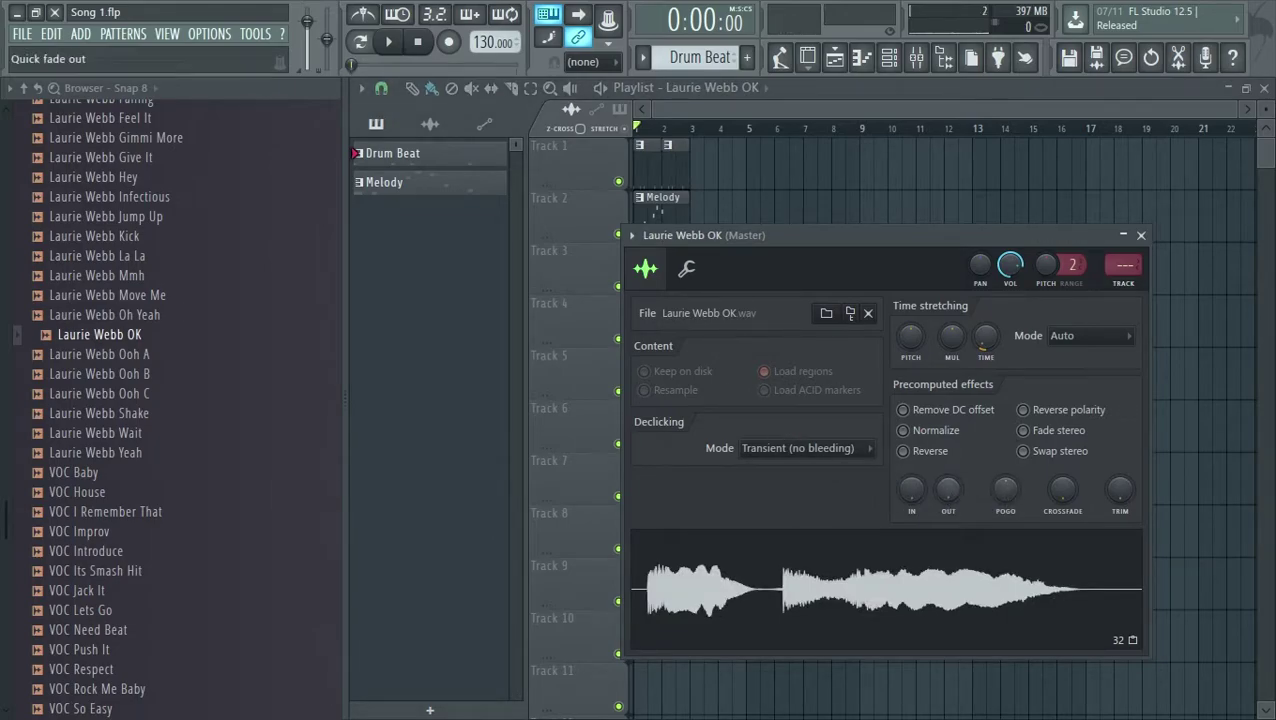
left_click_drag(948, 489, 926, 598)
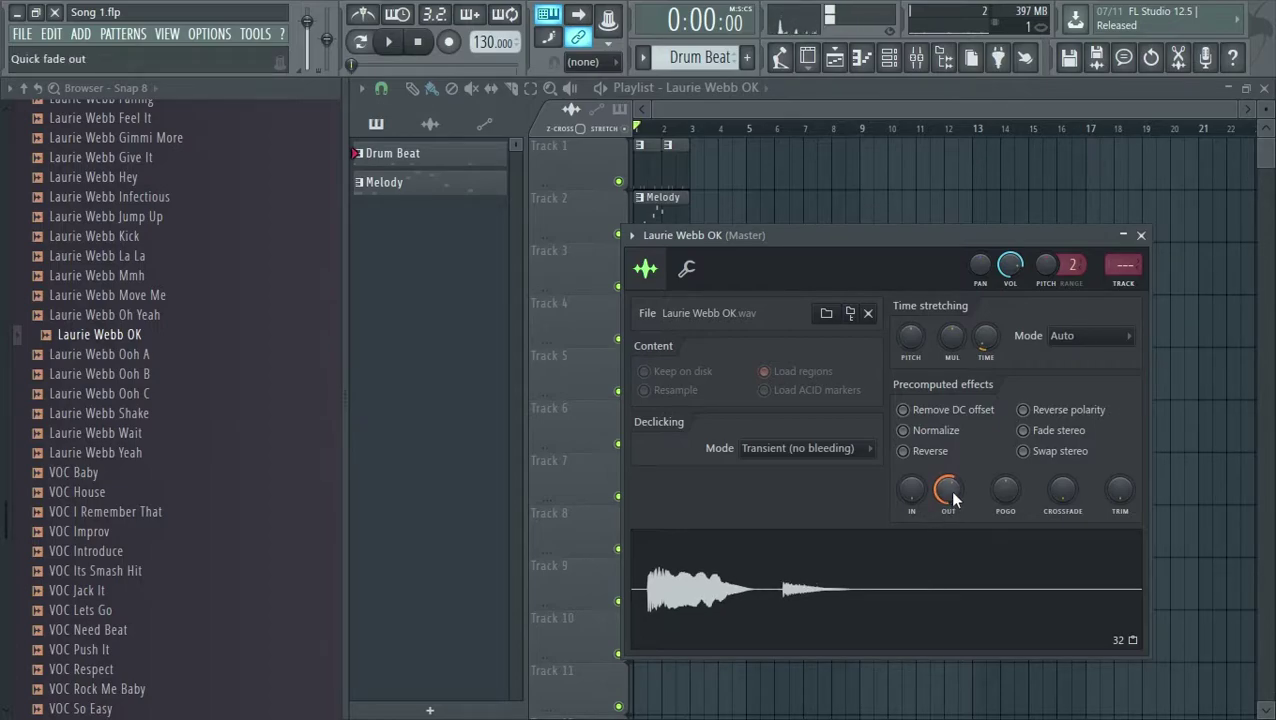
mouse_move(952, 492)
left_mouse_down()
mouse_move(952, 504)
mouse_move(953, 493)
left_mouse_up()
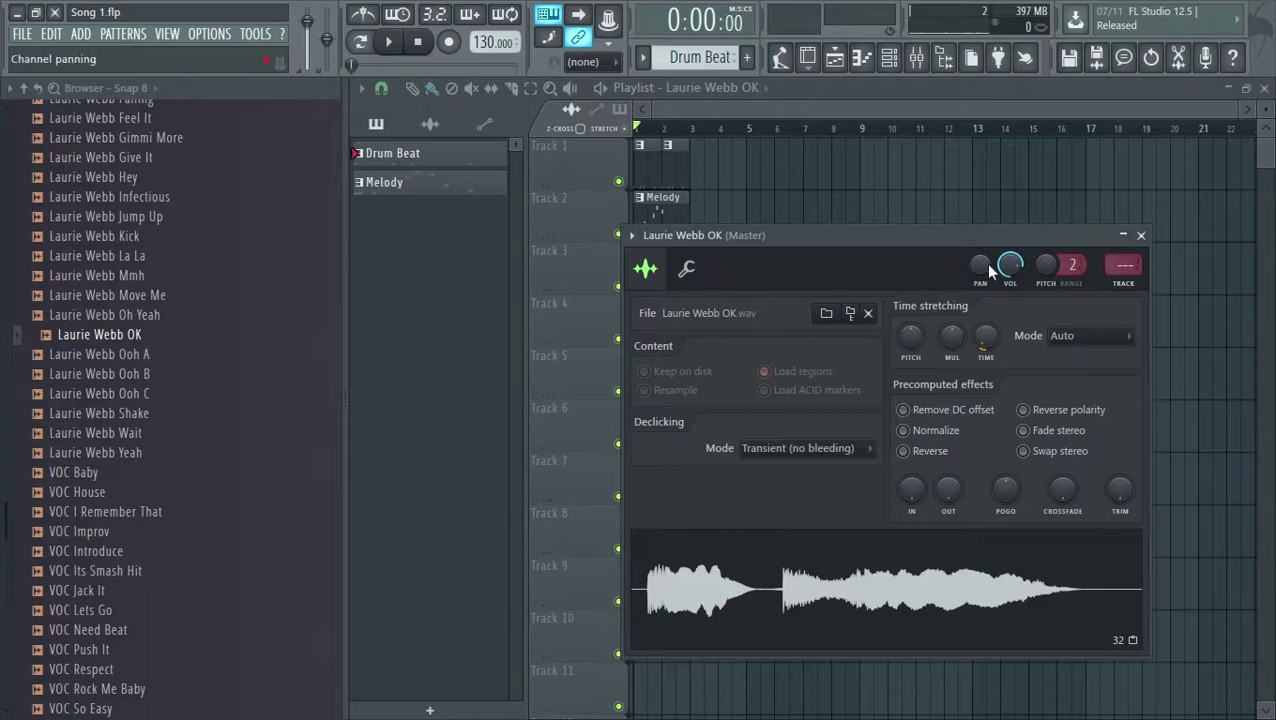
Step: Try the vocal channel panned to the left, preview the sample, restore the panning, and lower the channel volume to 71%
left_click_drag(983, 267, 983, 320)
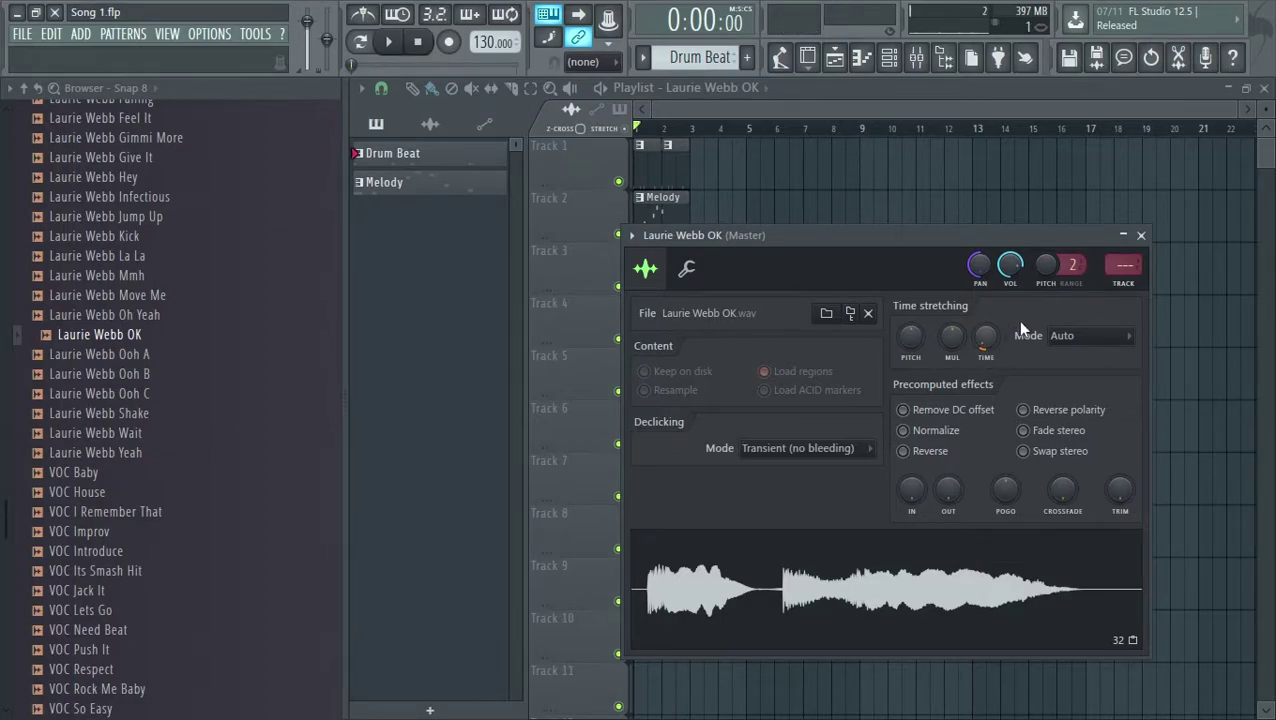
left_click(817, 597)
left_click(926, 584)
left_click_drag(1006, 266, 1006, 252)
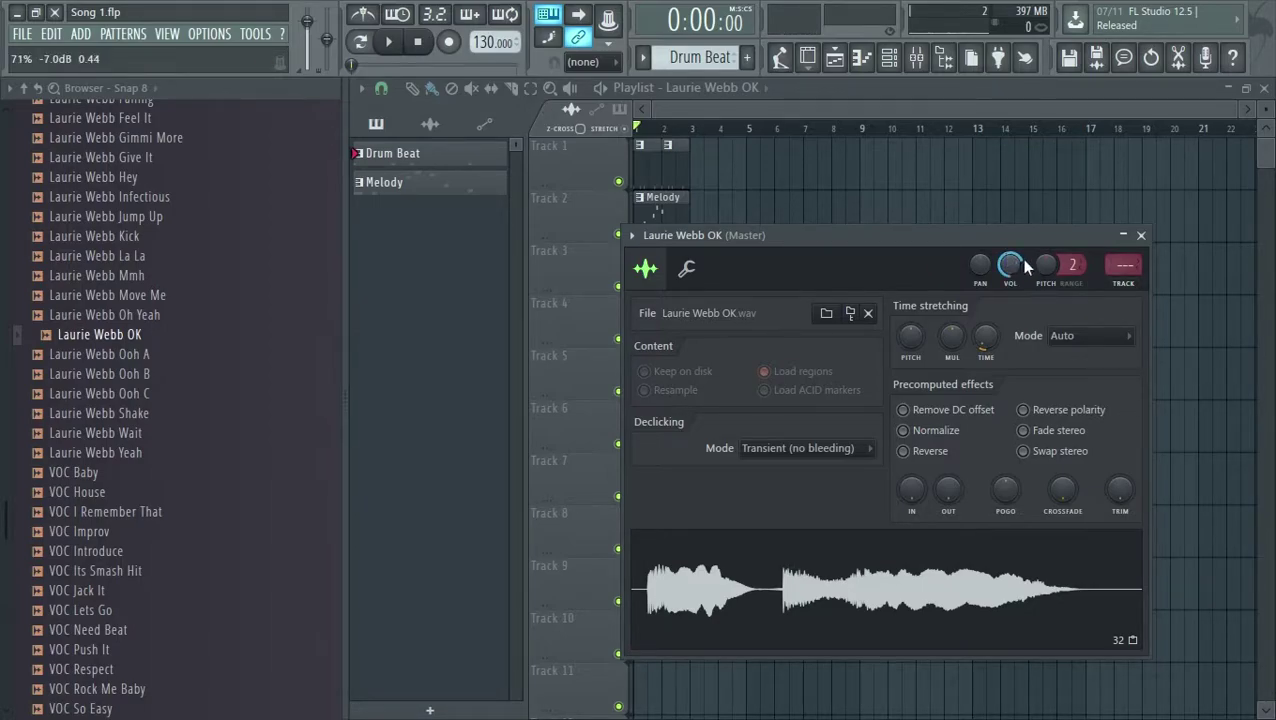
Step: Toggle Fade stereo on and off for the vocal sample, and play the arrangement with the channel pitch lowered
left_click(1022, 430)
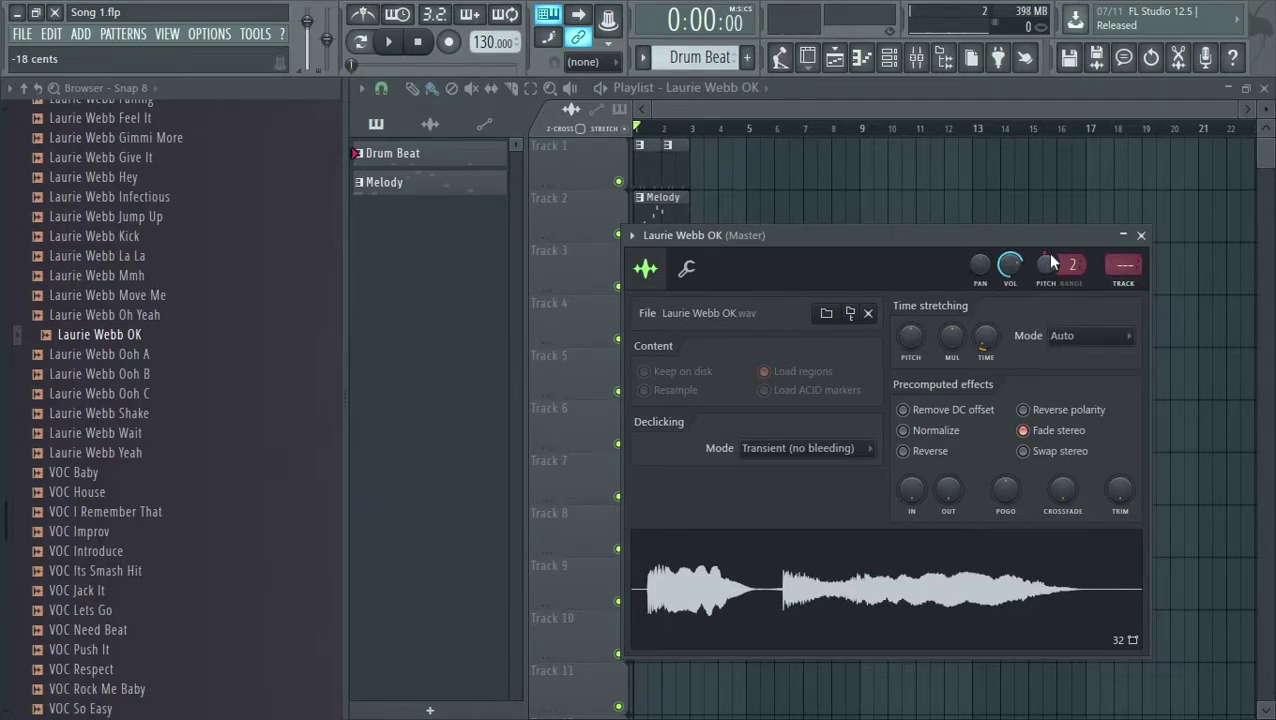
left_click(1046, 432)
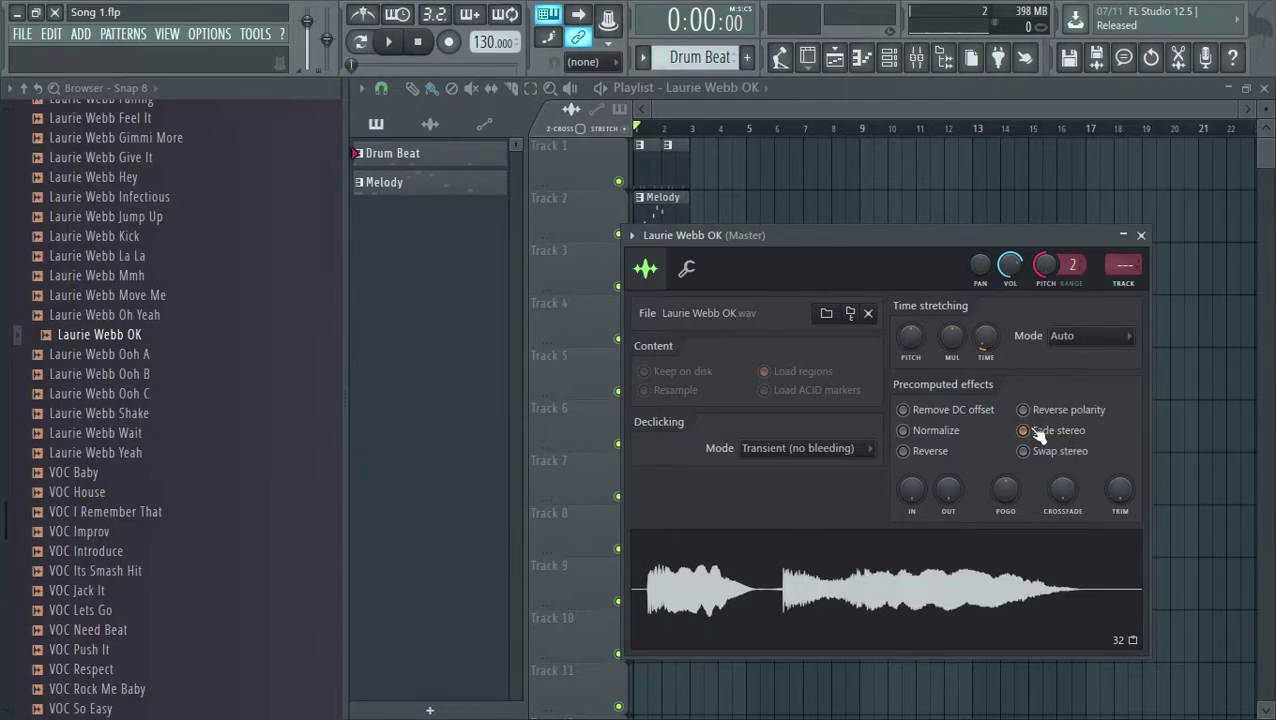
left_click(389, 41)
left_click(418, 42)
Step: Move the channel settings clear of the vocal clip and reset the clip's time-stretch time to its default
right_click(913, 337)
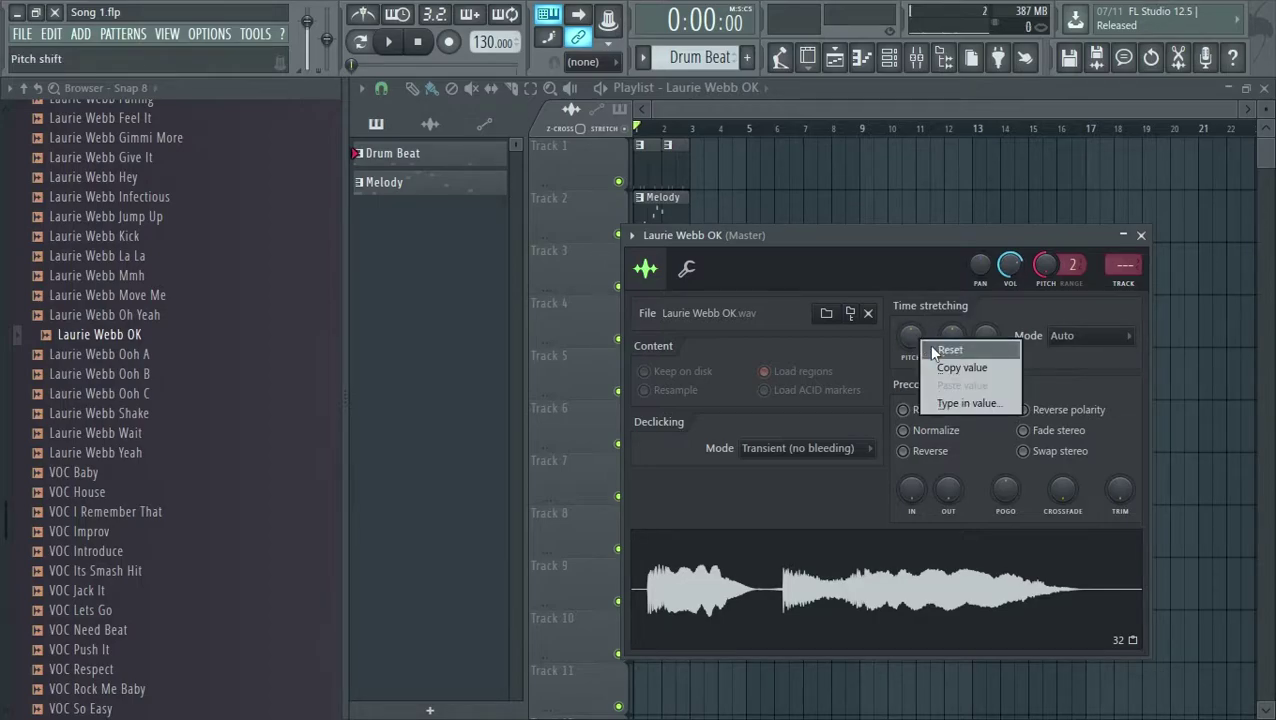
left_click(955, 300)
left_click_drag(839, 230, 929, 146)
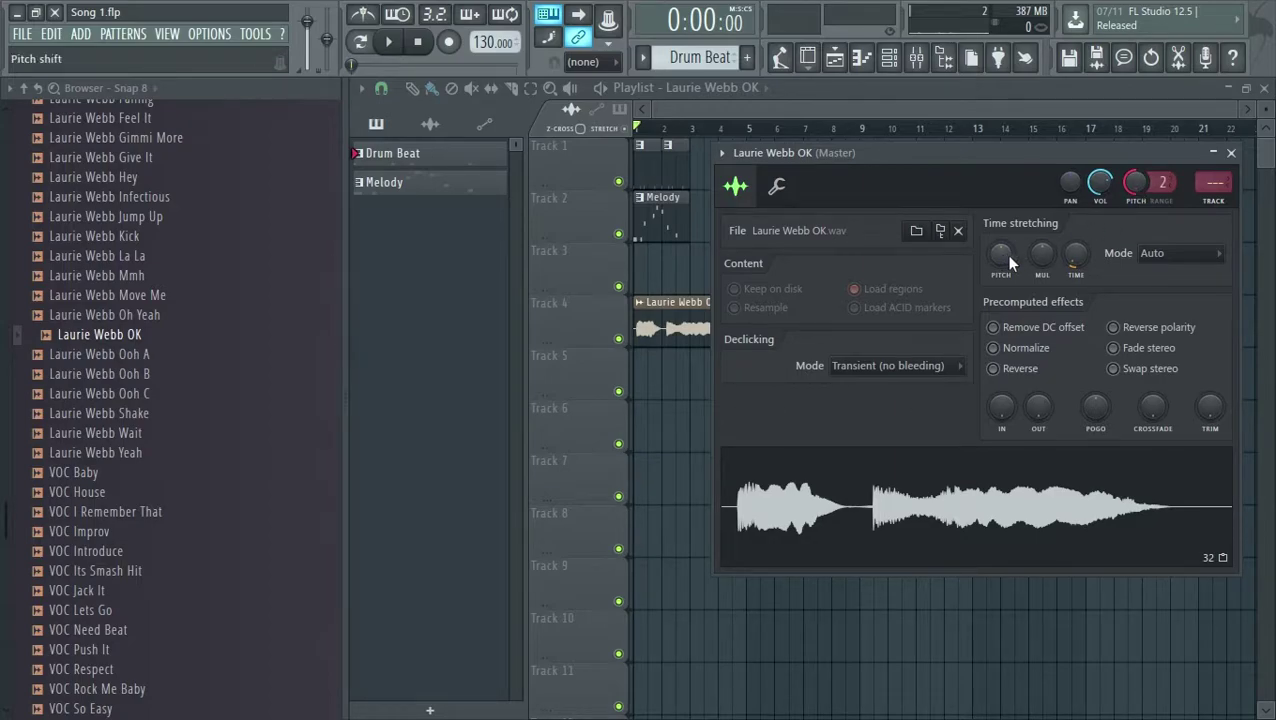
right_click(1077, 257)
left_click(1091, 266)
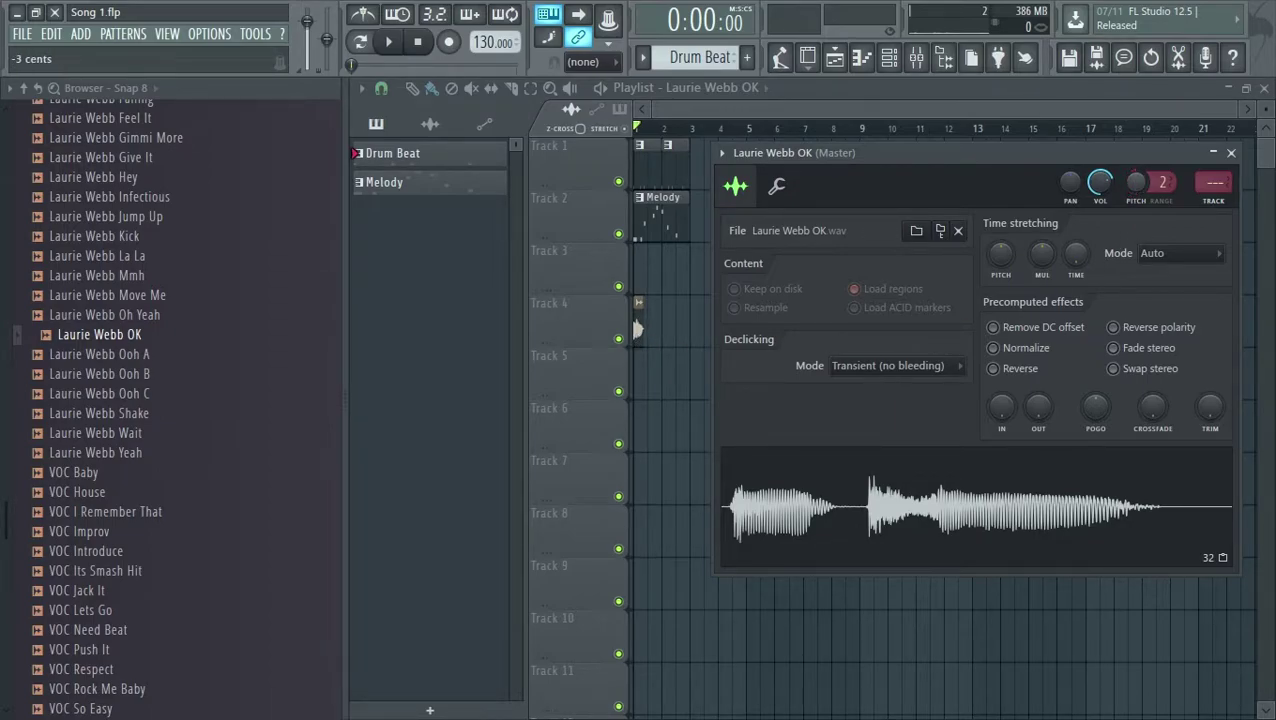
Step: Set the vocal channel's pitch range to 7, audition a lowered channel pitch, restore it, and close the channel settings
left_click_drag(1136, 181, 1136, 210)
left_click(389, 41)
key("space")
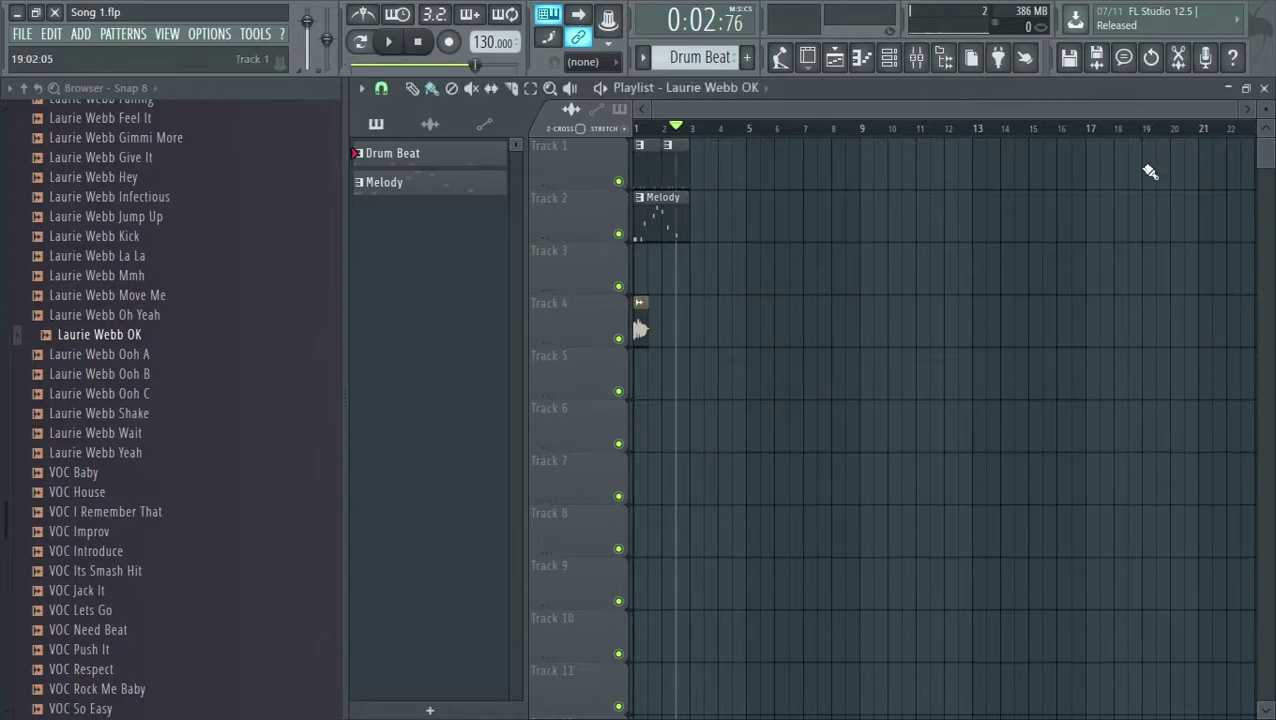
double_click(638, 330)
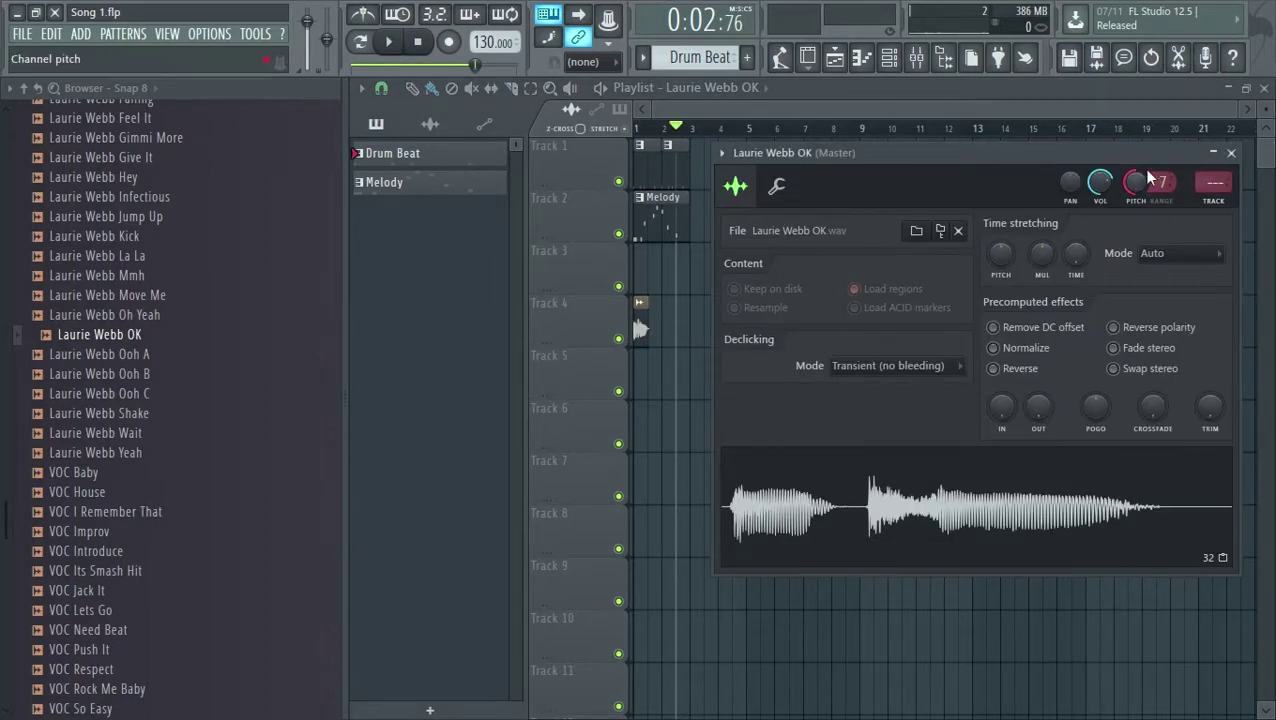
left_click(1231, 153)
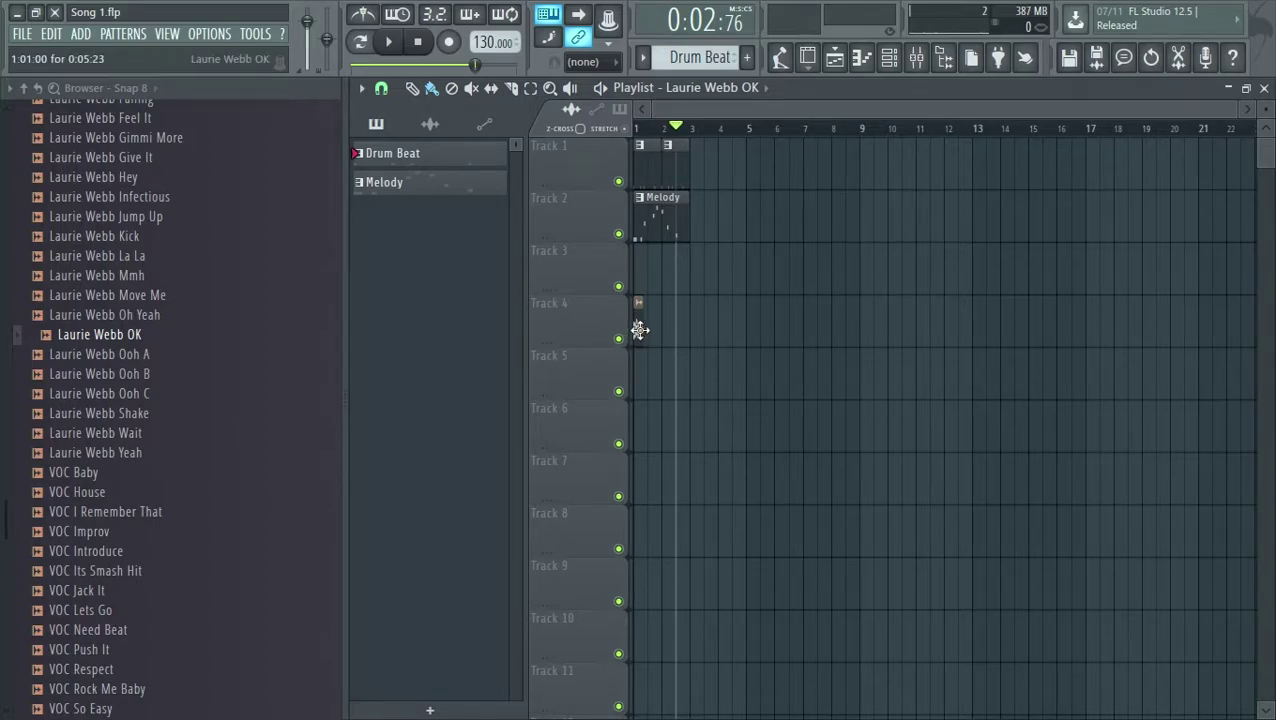
Step: Stretch the vocal clip on Track 4 so that it ends exactly at bar 5
scroll(640, 330, "up", 4)
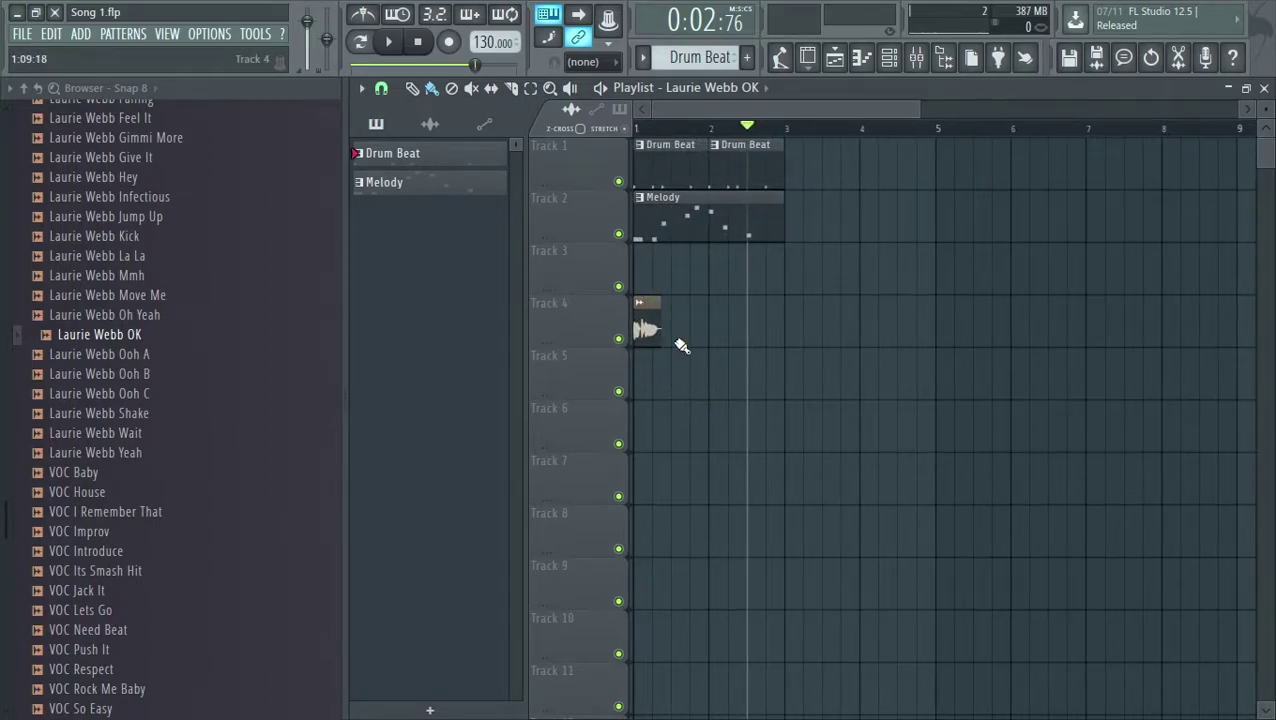
left_click_drag(660, 338, 949, 338)
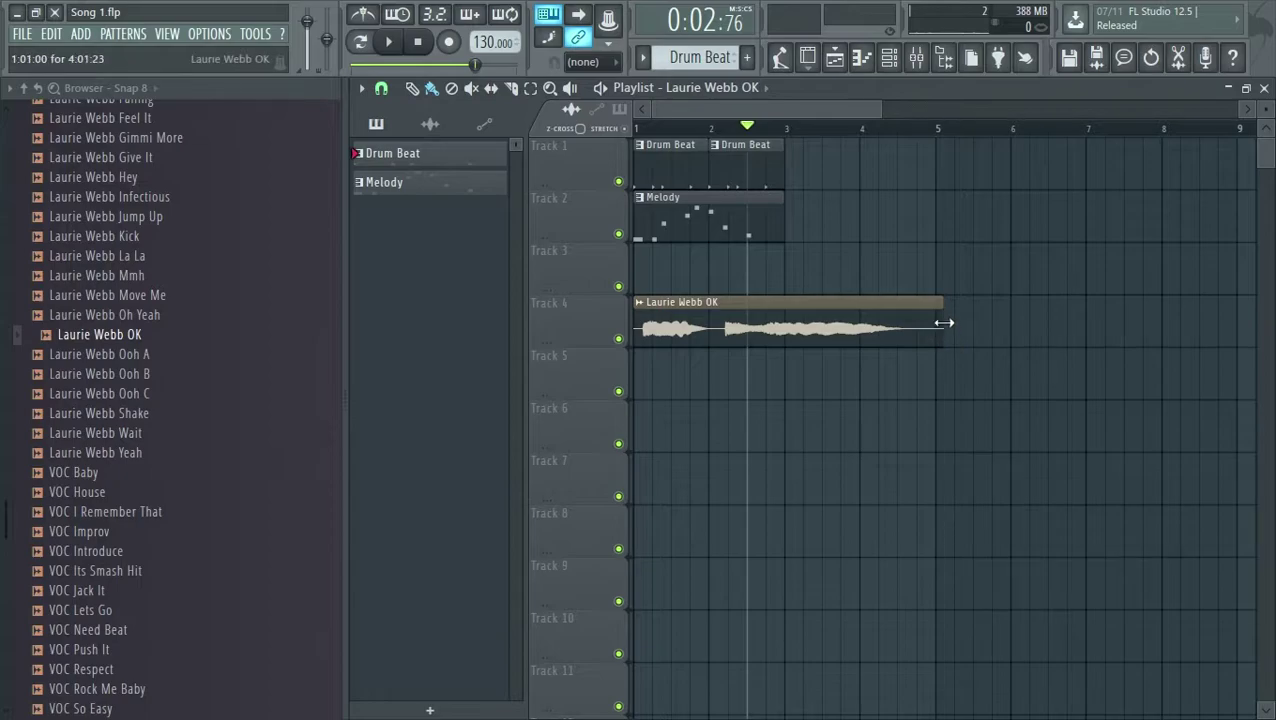
mouse_move(944, 323)
left_mouse_down()
mouse_move(954, 336)
mouse_move(932, 333)
left_mouse_up()
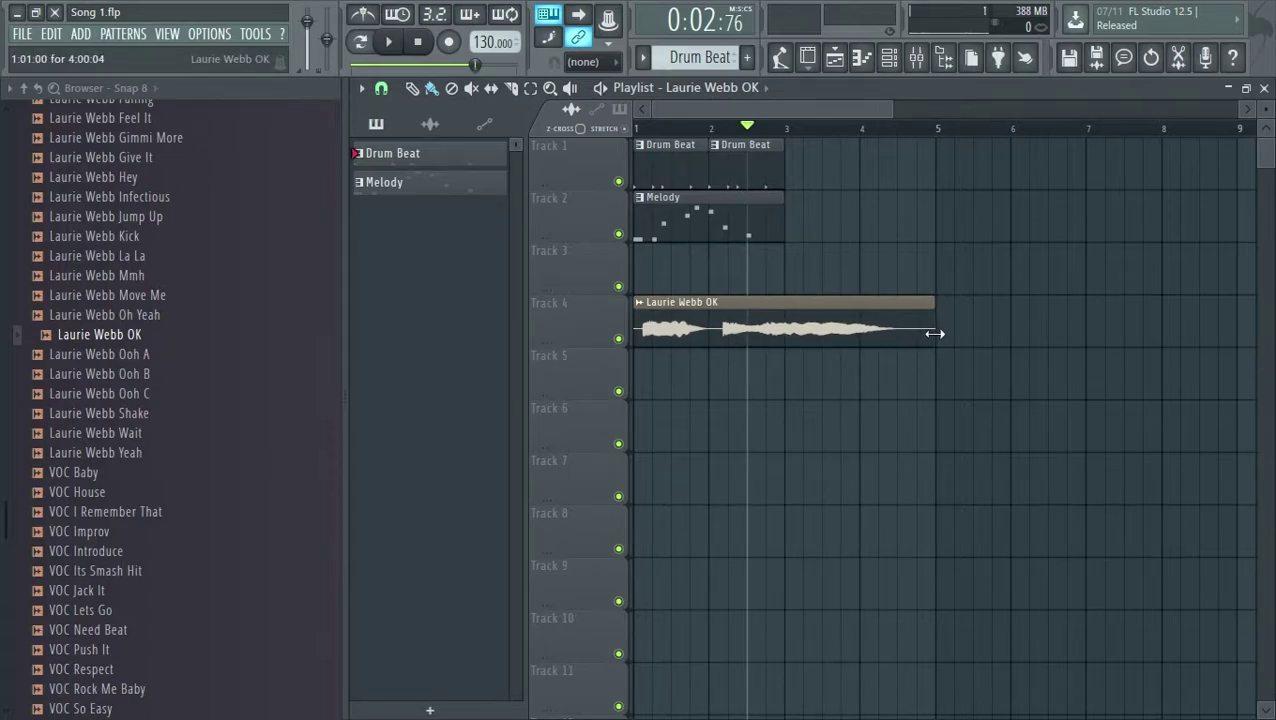
Step: Open the stretched vocal clip's channel settings, place the window below the clip, and play the arrangement briefly
double_click(934, 333)
left_click_drag(1150, 143, 1118, 401)
left_click(389, 41)
left_click(420, 42)
double_click(392, 43)
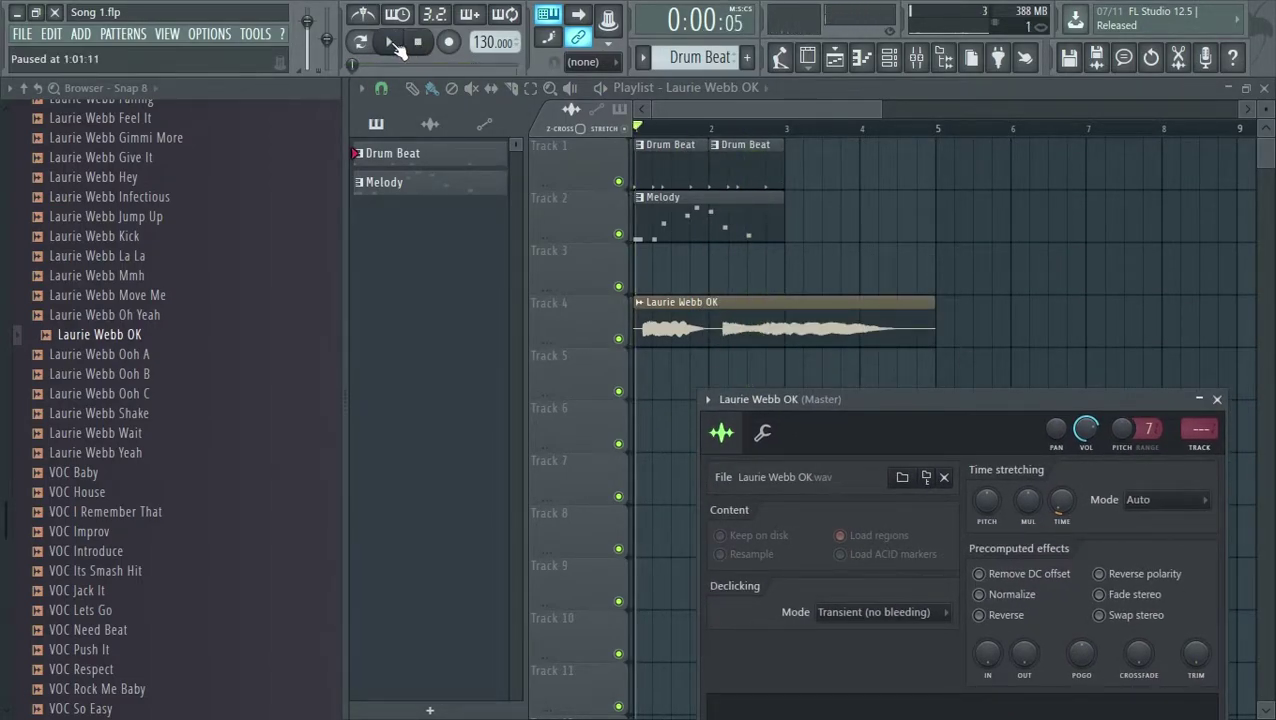
Step: Collapse the Packs folder in the browser and close the vocal clip's channel settings
scroll(180, 370, "up", 8)
left_click(130, 278)
scroll(128, 302, "up", 3)
left_click(126, 304)
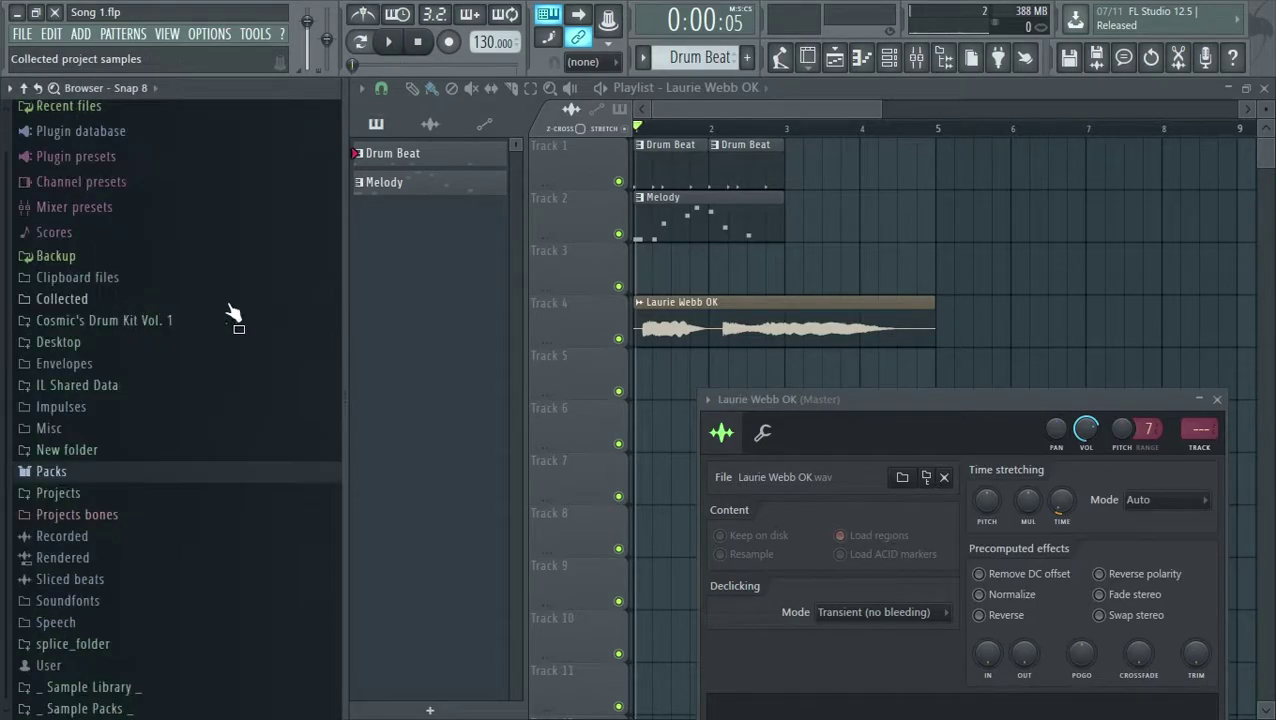
left_click(1218, 400)
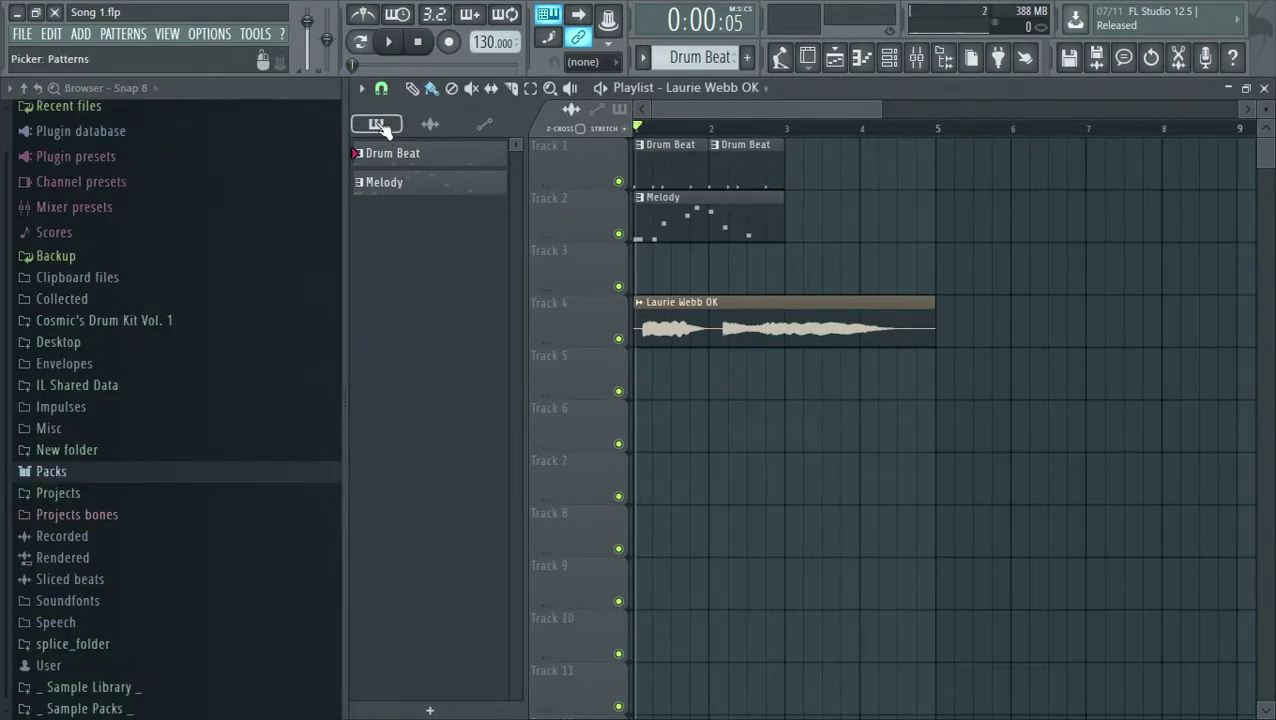
Step: Look through the playlist picker's audio clips and automation clips, and return it to the pattern list
left_click(430, 124)
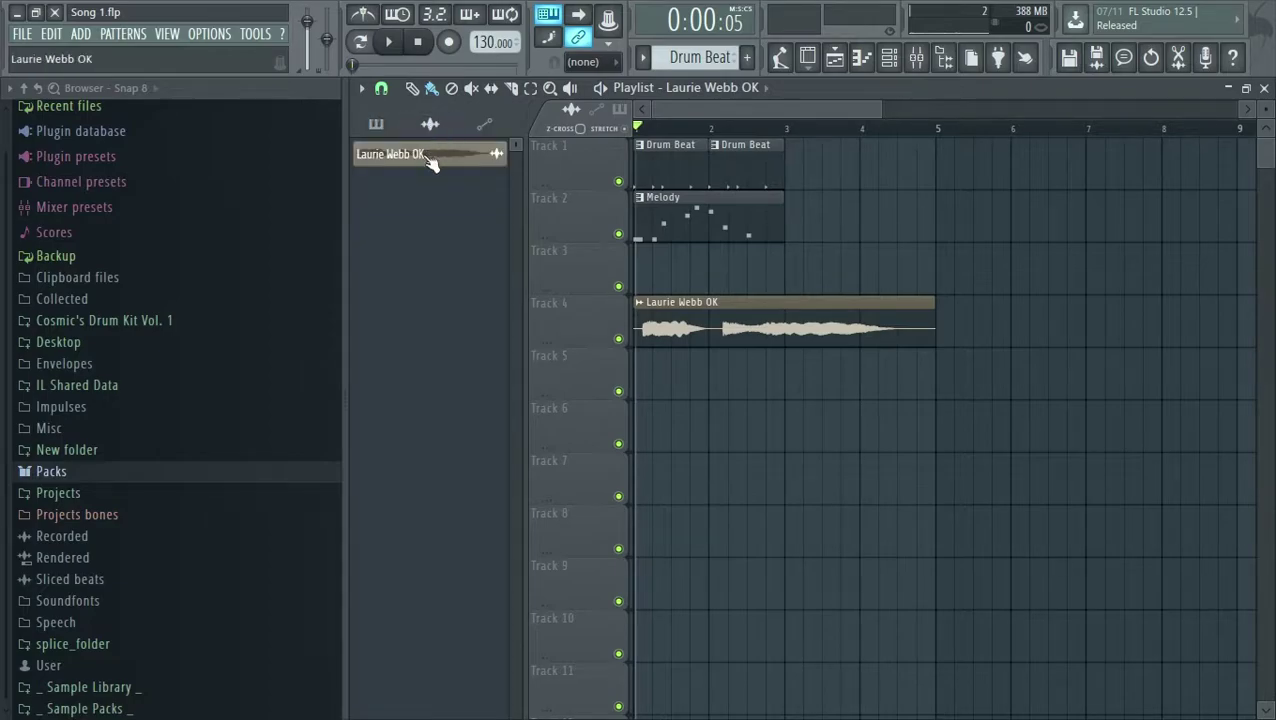
left_click(505, 126)
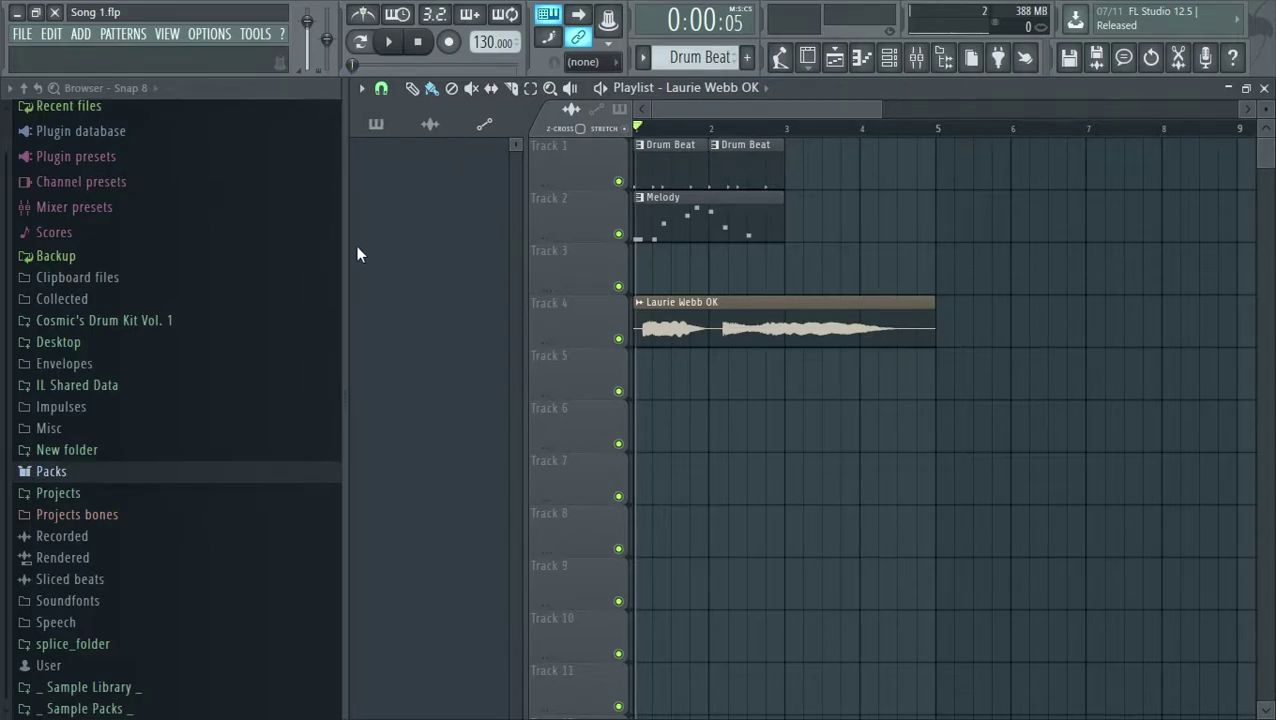
left_click(376, 124)
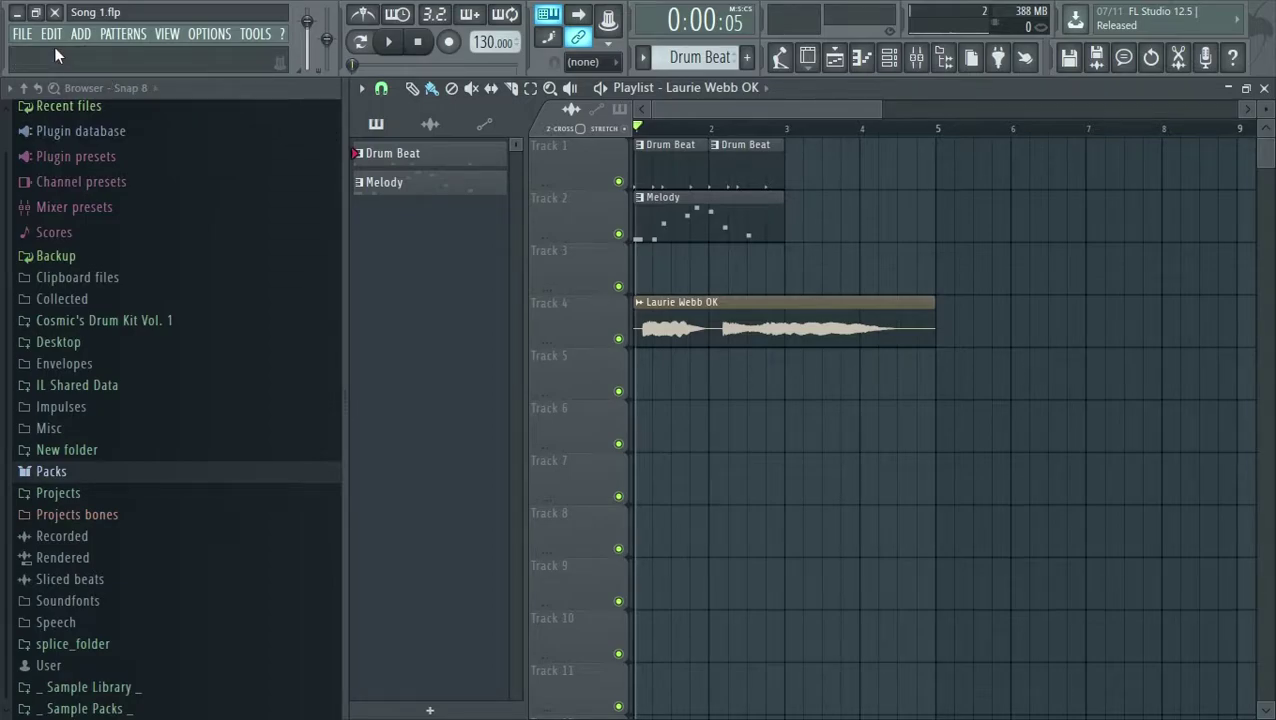
Step: Save the Song 1 project
left_click(27, 40)
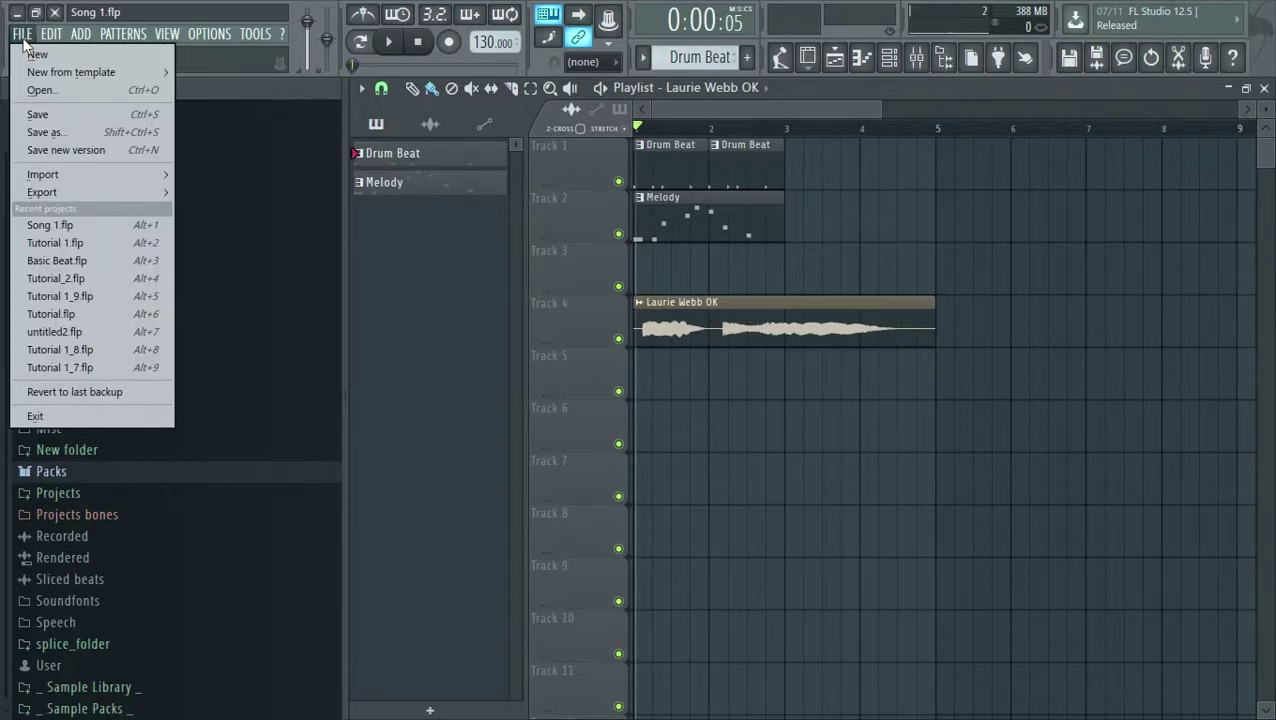
left_click(36, 114)
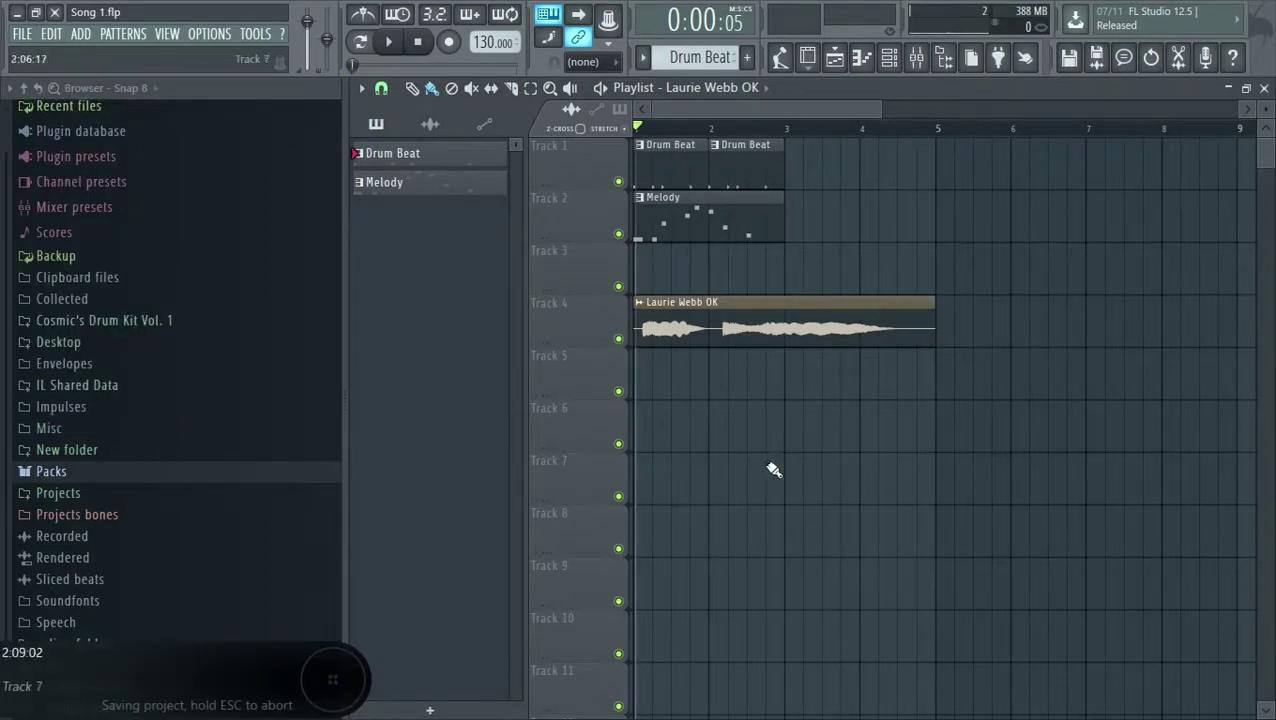